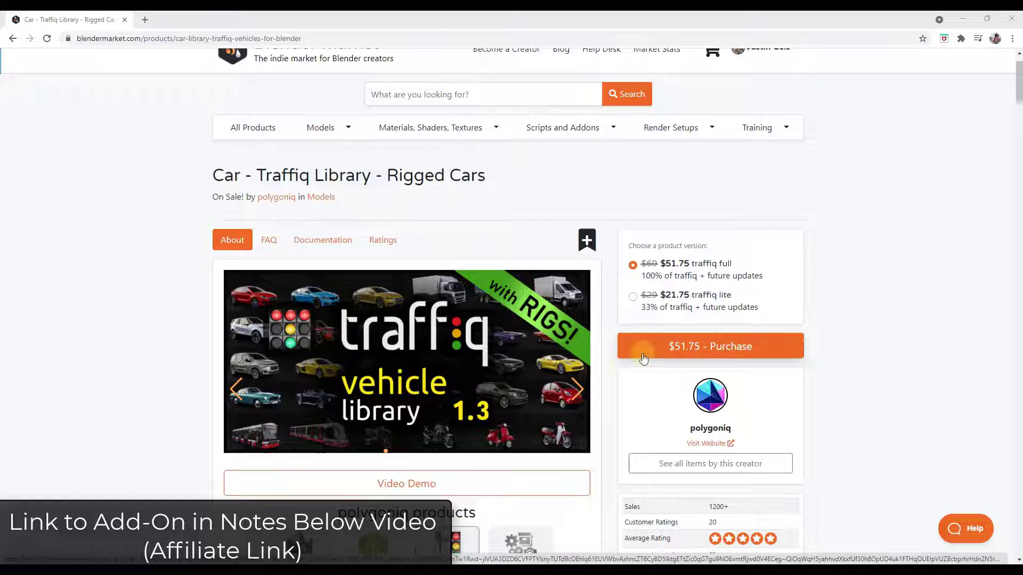
{"action": "scroll", "coordinate": [674, 289], "scroll_direction": "up", "scroll_amount": 1}
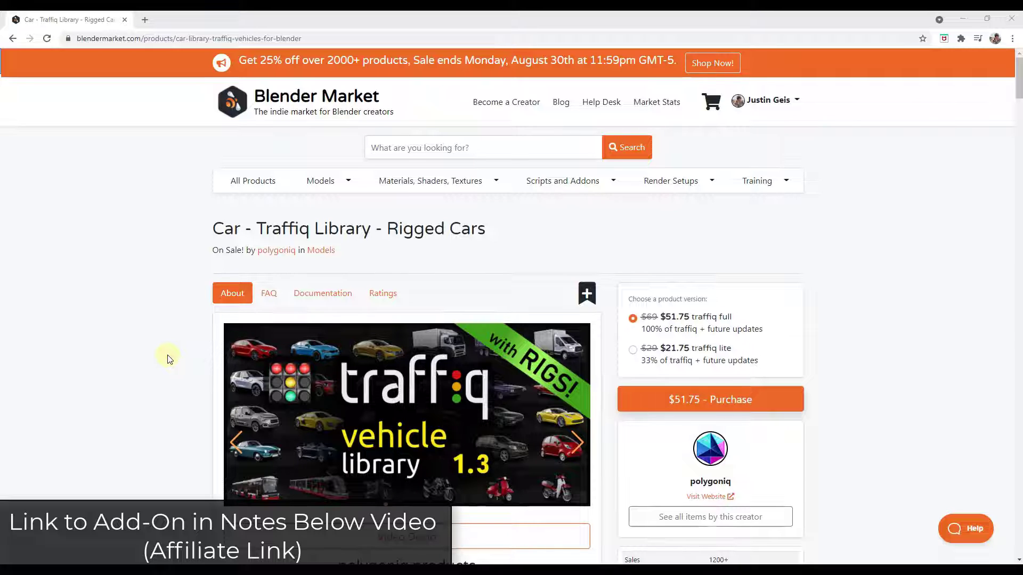
{"action": "scroll", "coordinate": [169, 356], "scroll_direction": "down", "scroll_amount": 3}
{"action": "scroll", "coordinate": [178, 326], "scroll_direction": "down", "scroll_amount": 2}
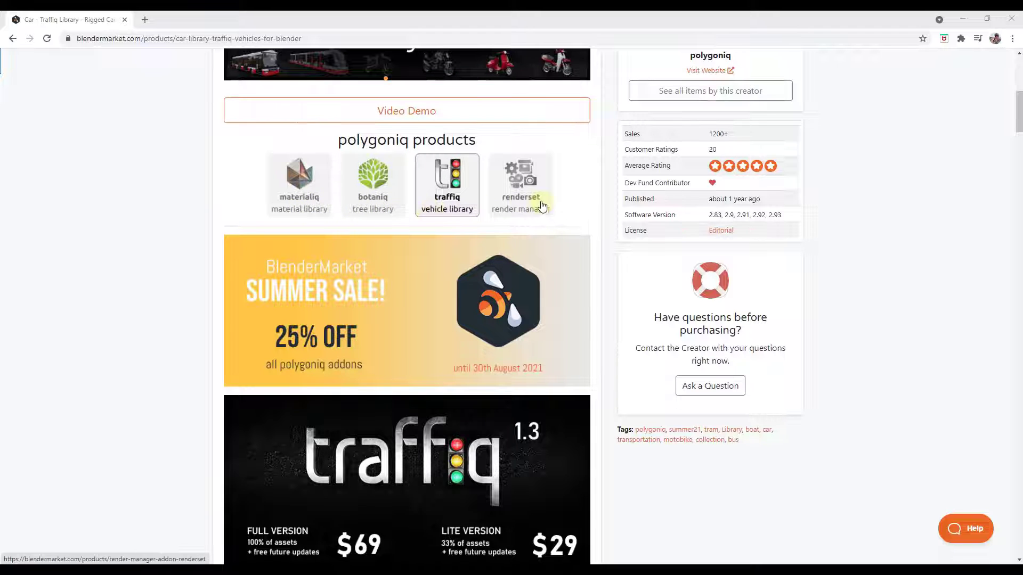
{"action": "scroll", "coordinate": [217, 239], "scroll_direction": "down", "scroll_amount": 3}
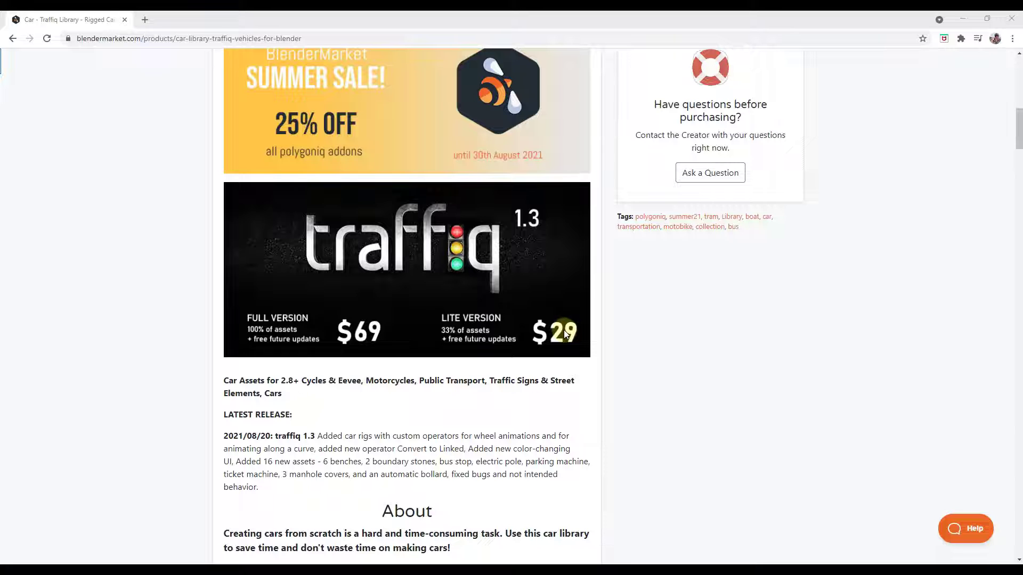
{"action": "scroll", "coordinate": [187, 342], "scroll_direction": "down", "scroll_amount": 2}
{"action": "scroll", "coordinate": [184, 328], "scroll_direction": "down", "scroll_amount": 1}
{"action": "scroll", "coordinate": [179, 315], "scroll_direction": "down", "scroll_amount": 1}
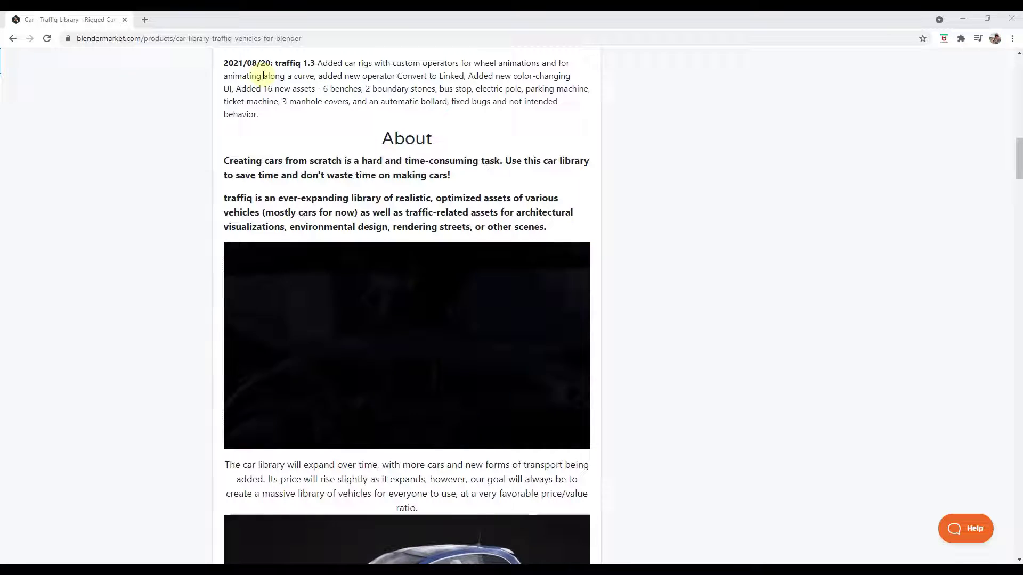
{"action": "scroll", "coordinate": [408, 240], "scroll_direction": "down", "scroll_amount": 8}
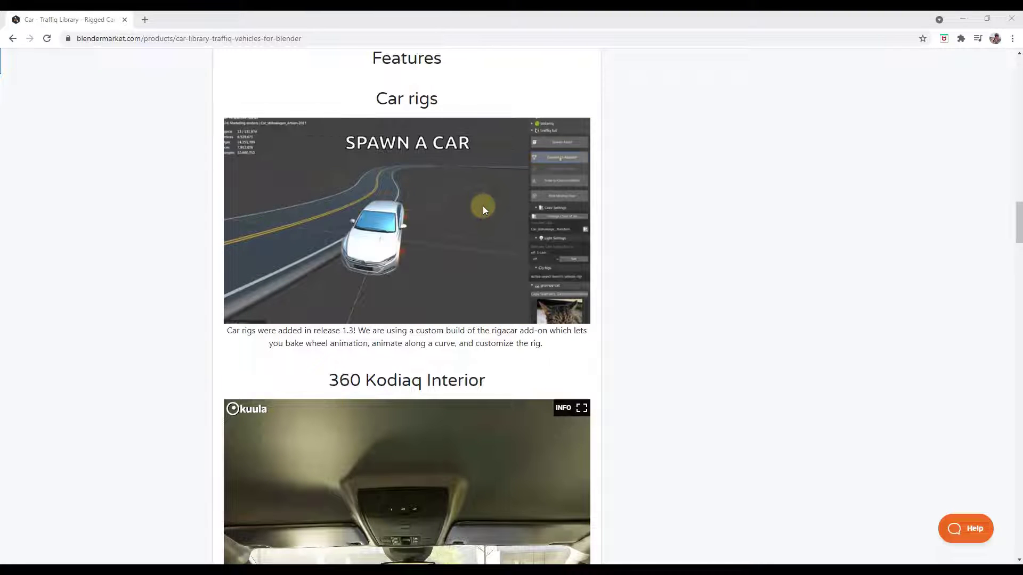
Step: Confirm in Preferences > Add-ons that traffiq_full is enabled, then return to the dog scene
{"action": "left_click", "coordinate": [963, 19]}
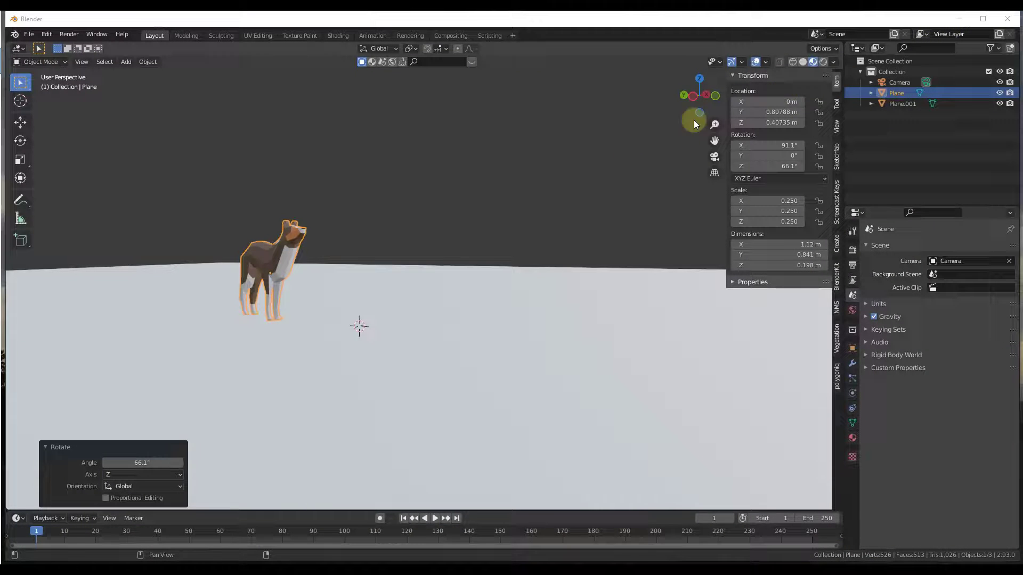
{"action": "left_click", "coordinate": [46, 33]}
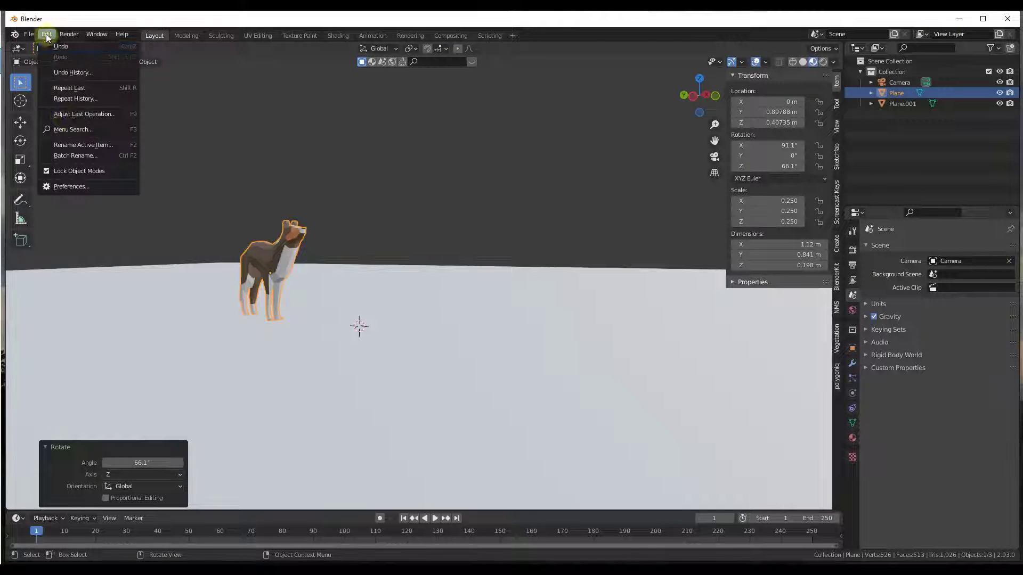
{"action": "left_click", "coordinate": [83, 186]}
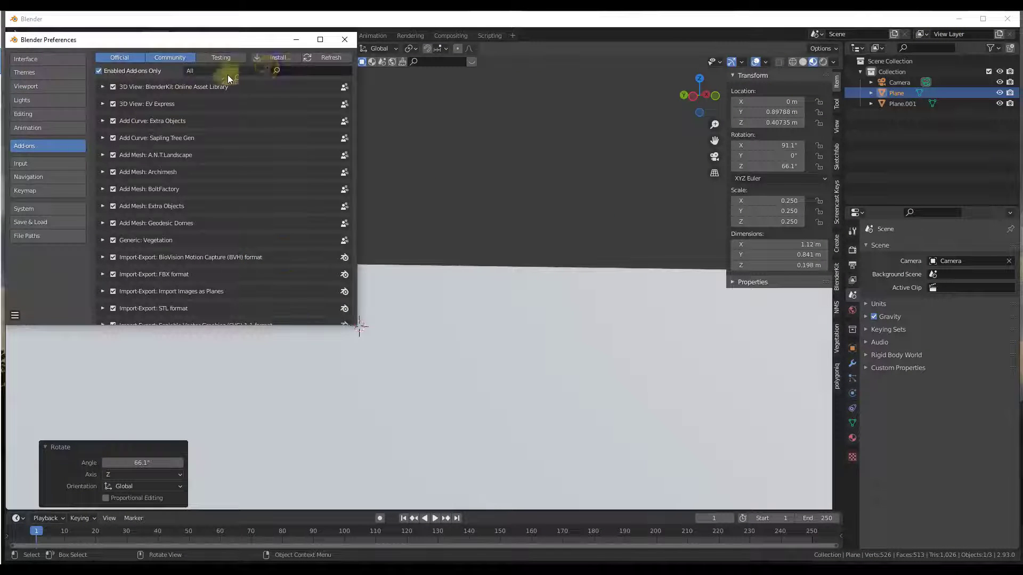
{"action": "left_click", "coordinate": [285, 70]}
{"action": "type", "text": "tr"}
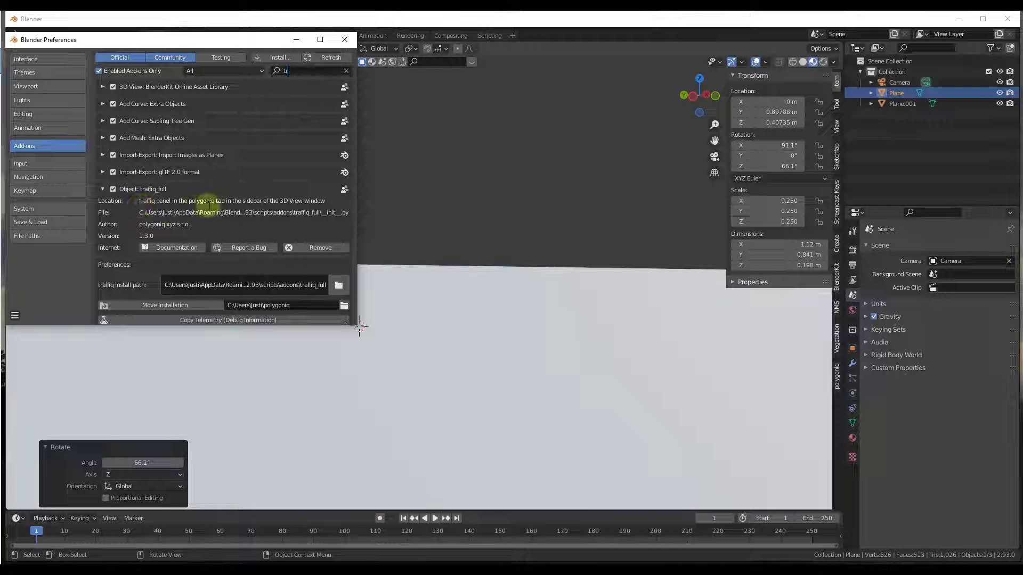
{"action": "scroll", "coordinate": [209, 201], "scroll_direction": "down", "scroll_amount": 3}
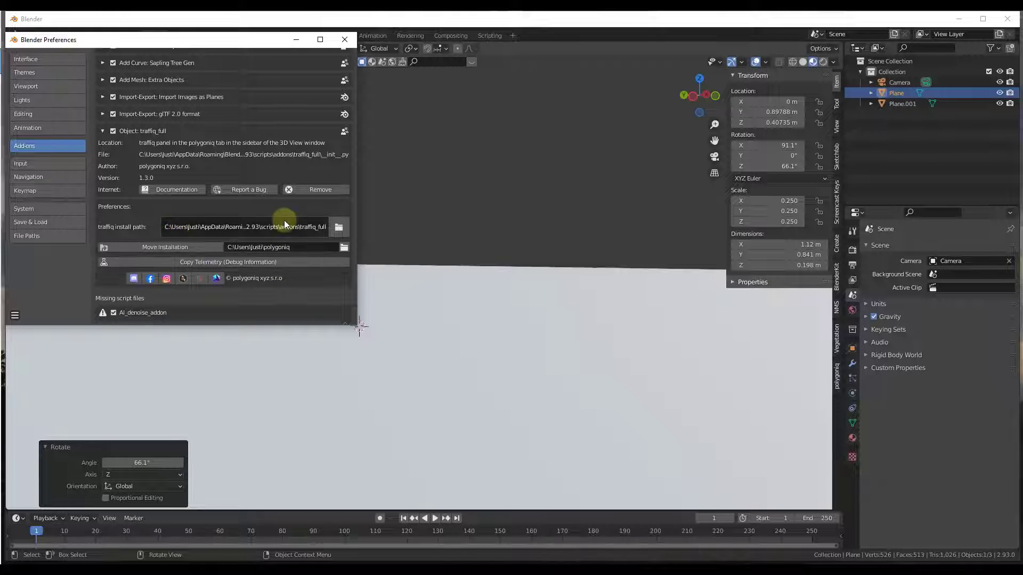
{"action": "left_click", "coordinate": [347, 39]}
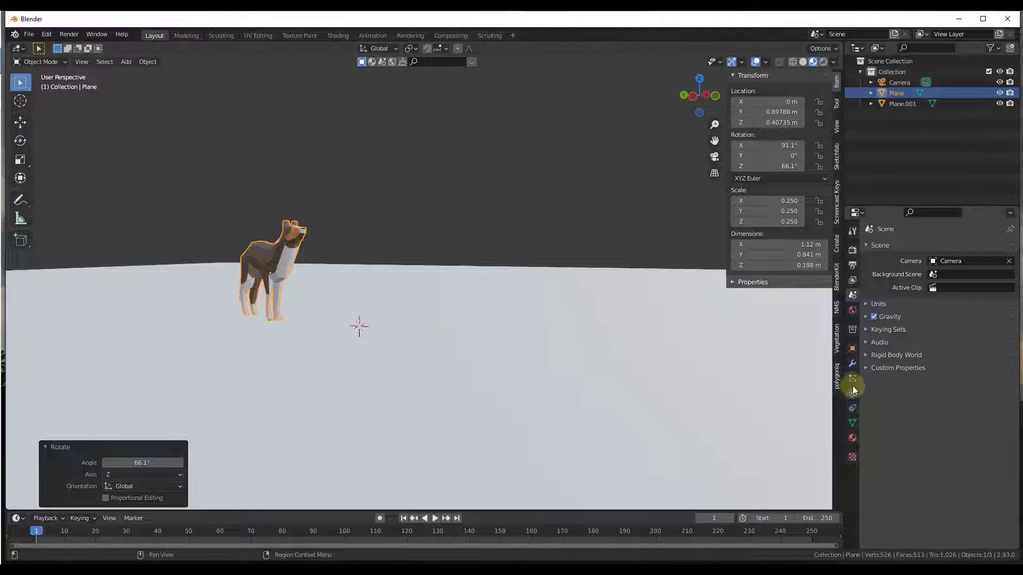
Step: Open the traffiq Spawn Asset dialog and preview classic and contemporary cars
{"action": "left_click", "coordinate": [836, 375]}
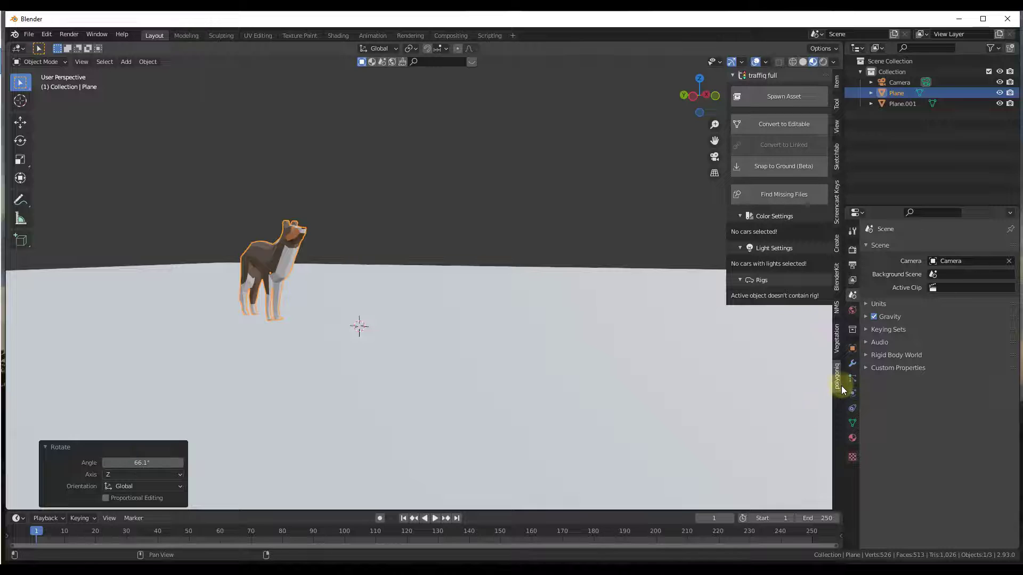
{"action": "left_click", "coordinate": [779, 97]}
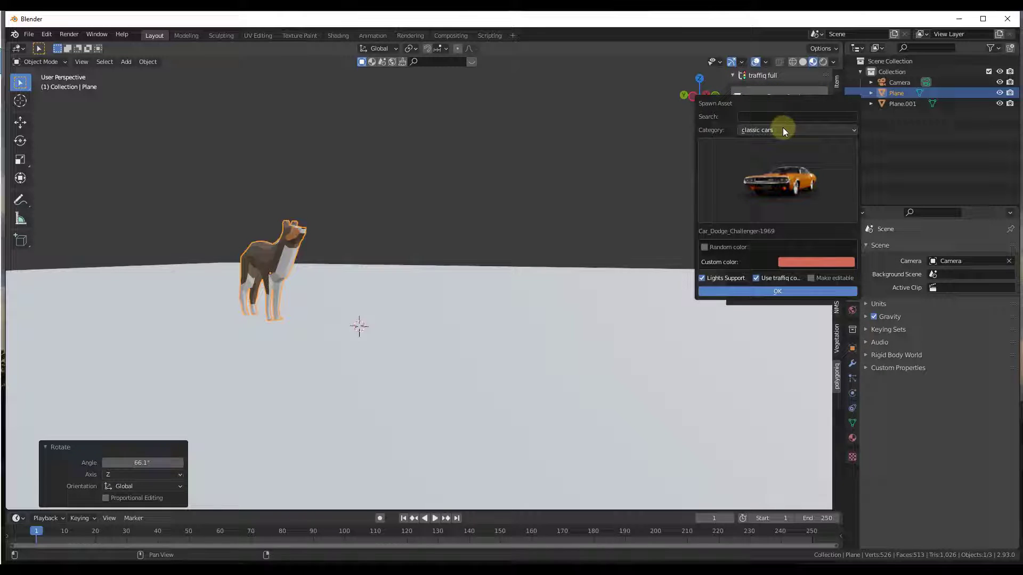
{"action": "left_click", "coordinate": [766, 181]}
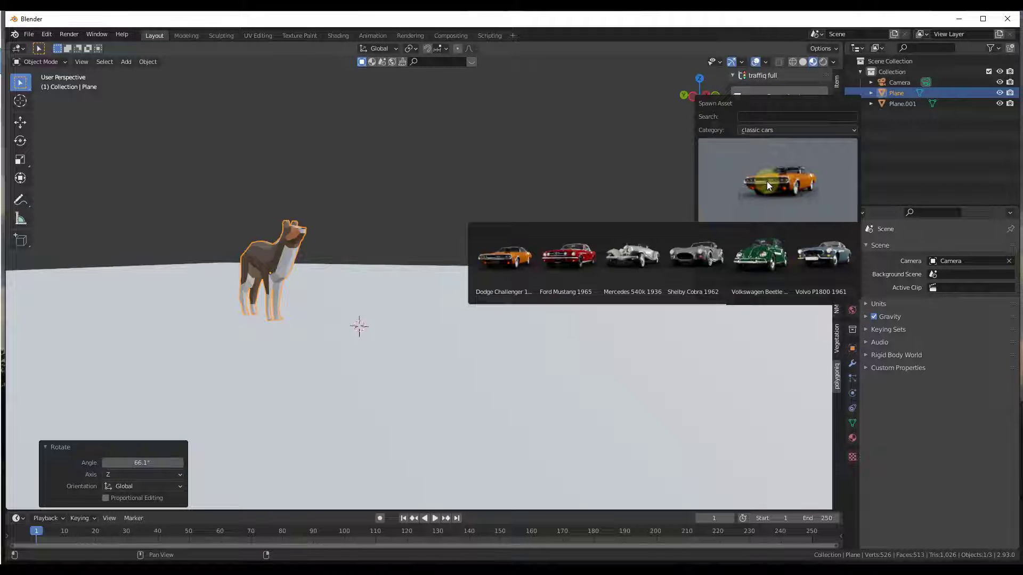
{"action": "left_click", "coordinate": [768, 130]}
{"action": "left_click", "coordinate": [771, 163]}
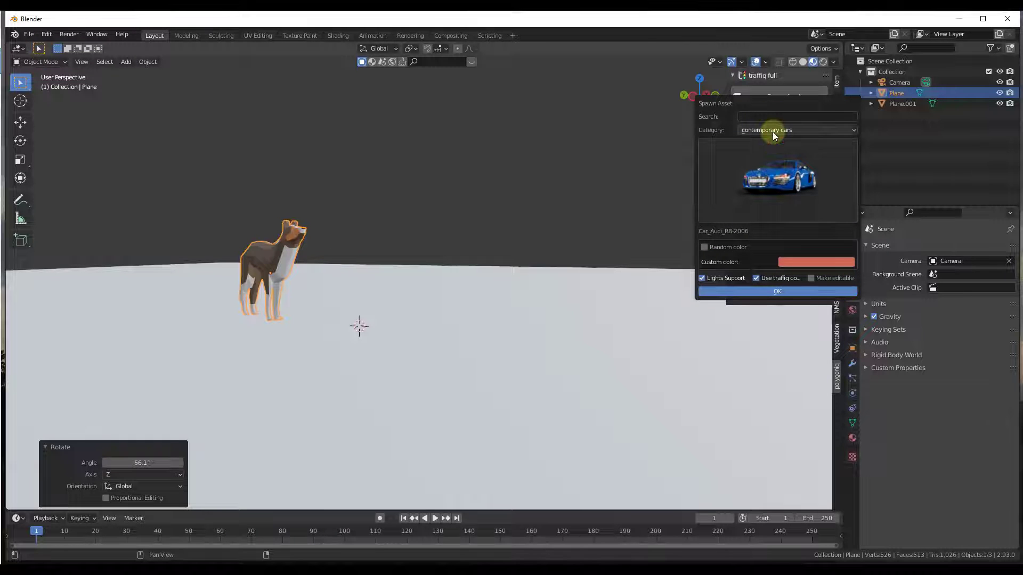
Step: Browse the bicycles category, then the classic cars thumbnails again
{"action": "left_click", "coordinate": [773, 130]}
{"action": "left_click", "coordinate": [767, 152]}
{"action": "left_click", "coordinate": [771, 183]}
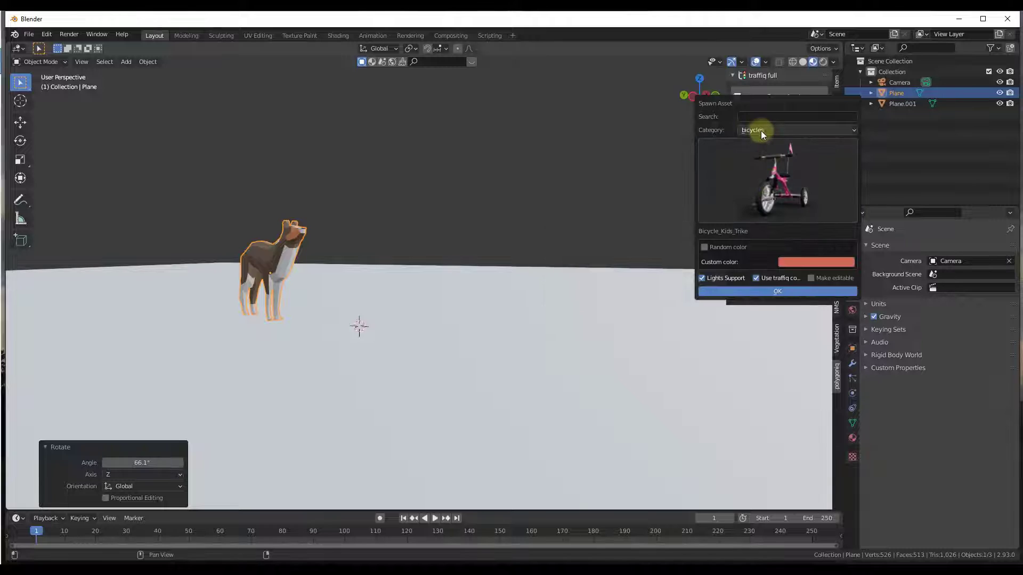
{"action": "left_click", "coordinate": [761, 131]}
{"action": "left_click", "coordinate": [770, 164]}
{"action": "left_click", "coordinate": [772, 183]}
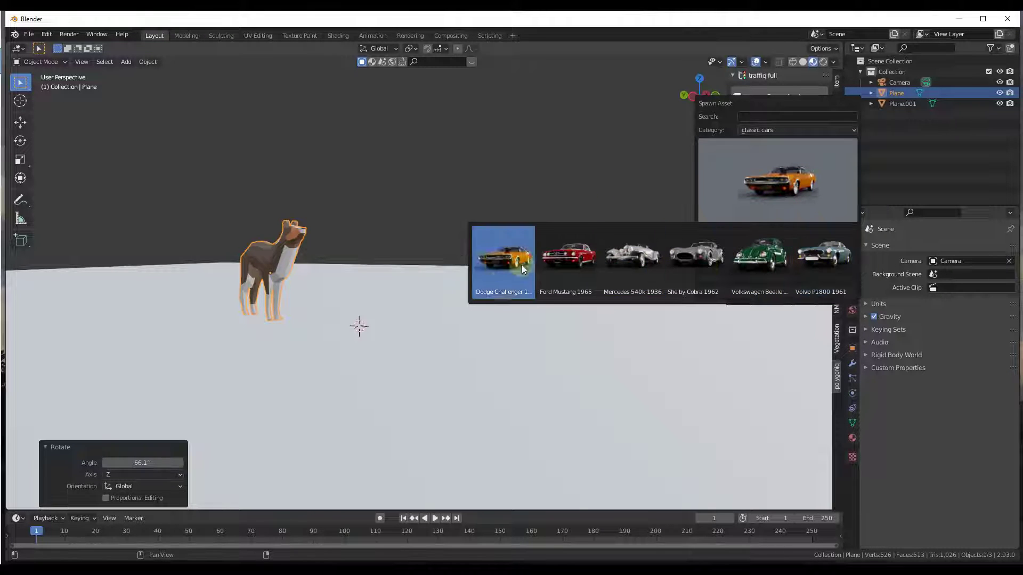
Step: Browse the motorcycles and public transport categories
{"action": "left_click", "coordinate": [754, 130]}
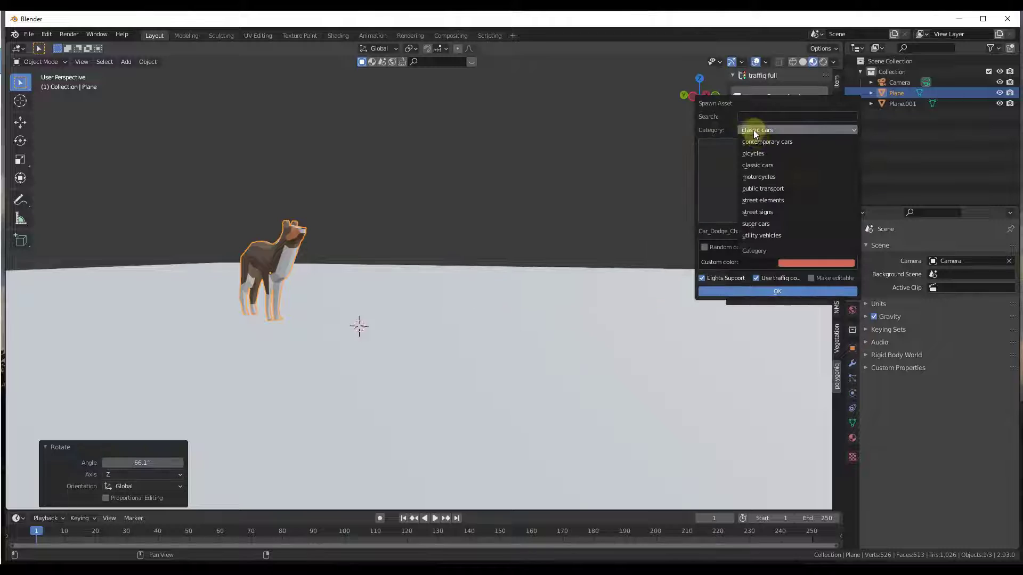
{"action": "left_click", "coordinate": [767, 174]}
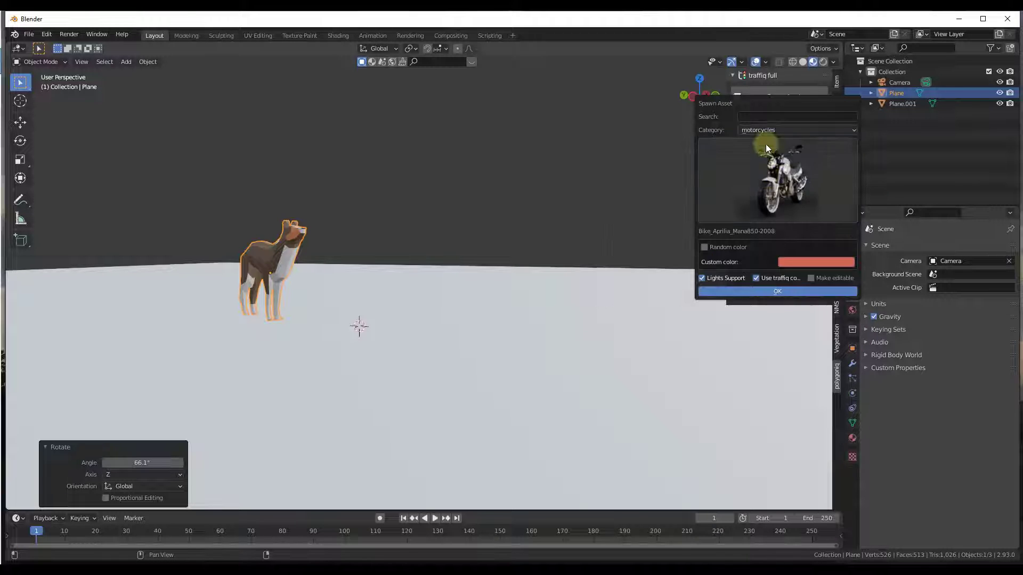
{"action": "left_click", "coordinate": [761, 127]}
{"action": "left_click", "coordinate": [770, 192]}
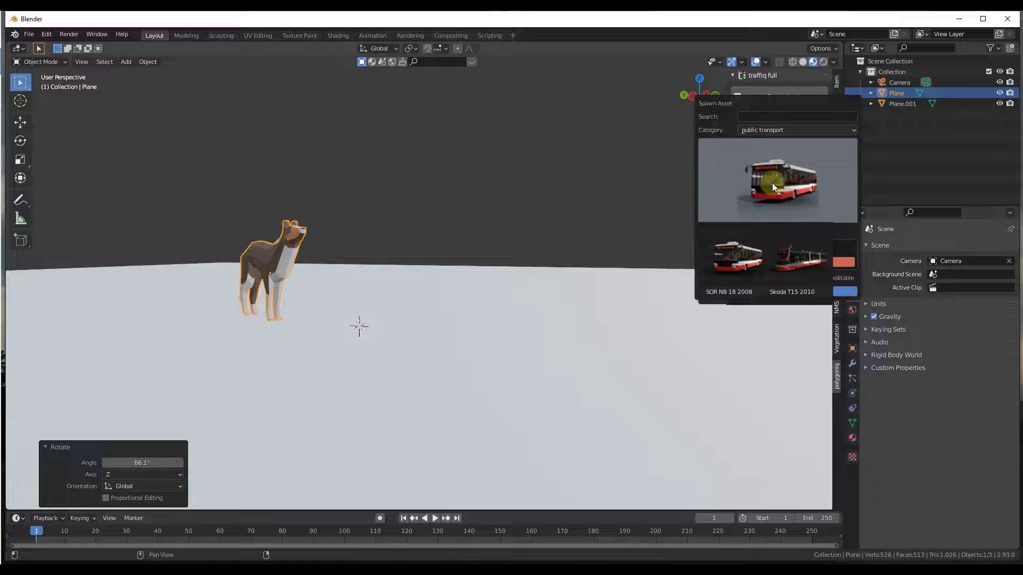
{"action": "left_click", "coordinate": [766, 179]}
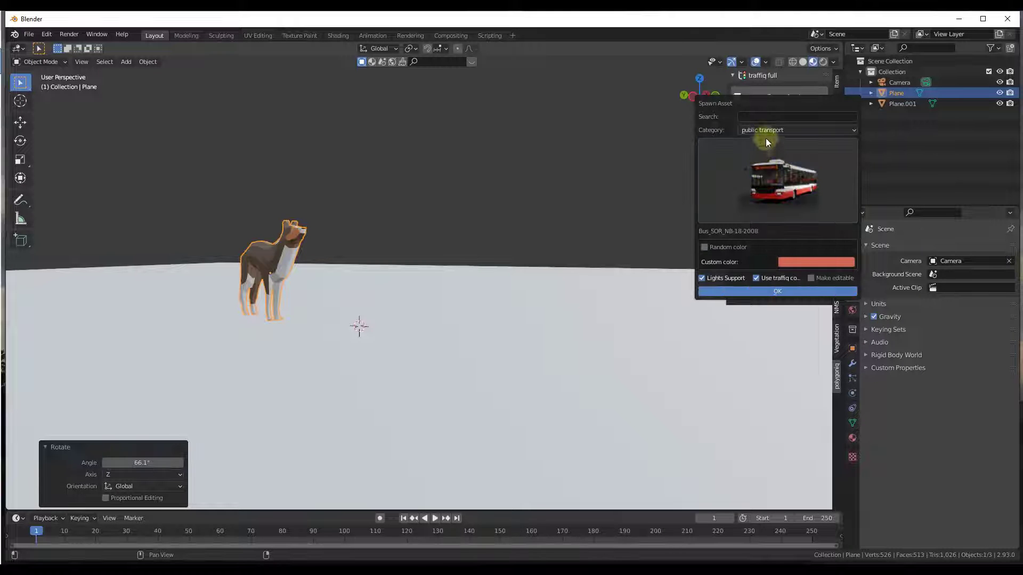
{"action": "left_click", "coordinate": [765, 130]}
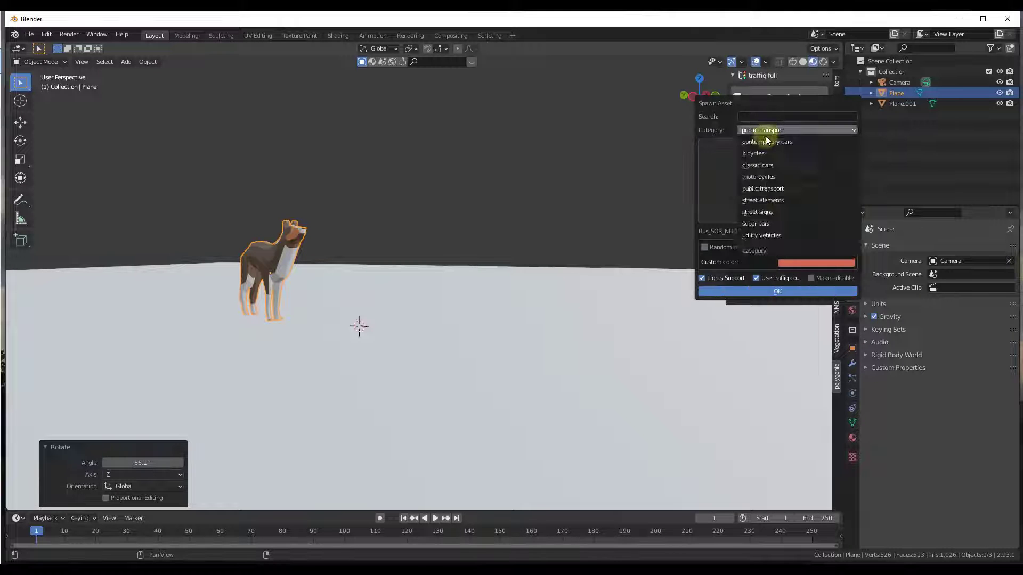
Step: Browse the street elements and street signs thumbnail grids
{"action": "left_click", "coordinate": [771, 200]}
{"action": "left_click", "coordinate": [767, 189]}
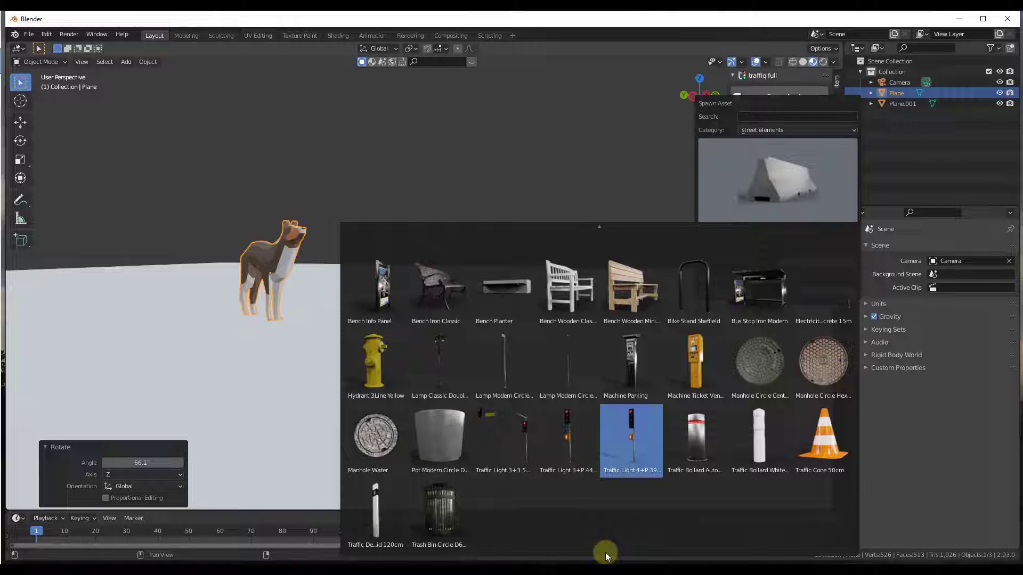
{"action": "left_click", "coordinate": [780, 130]}
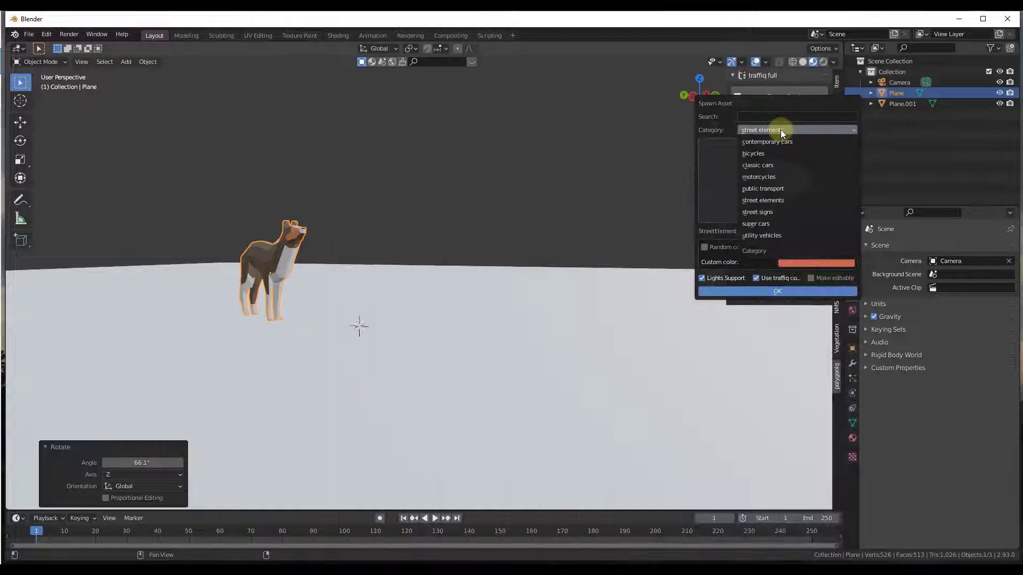
{"action": "left_click", "coordinate": [769, 217]}
{"action": "left_click", "coordinate": [772, 181]}
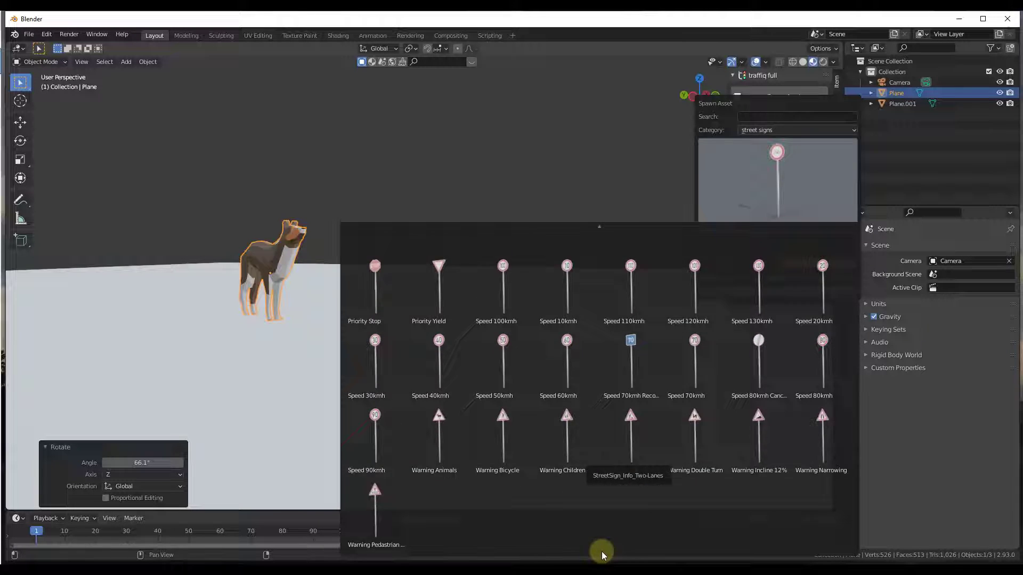
Step: Browse the super cars and utility vehicles thumbnail grids
{"action": "left_click", "coordinate": [774, 130]}
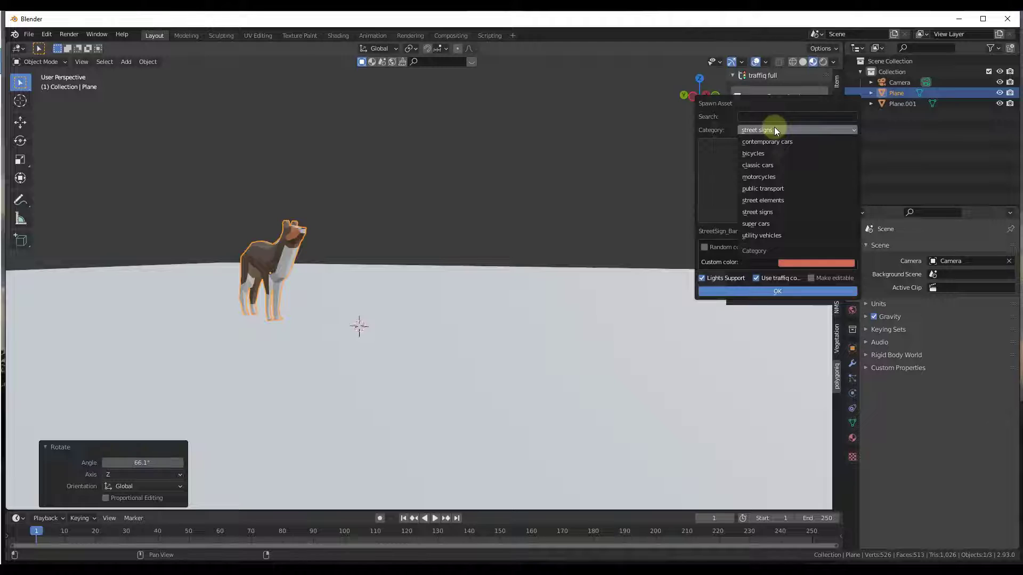
{"action": "left_click", "coordinate": [754, 233]}
{"action": "left_click", "coordinate": [767, 179]}
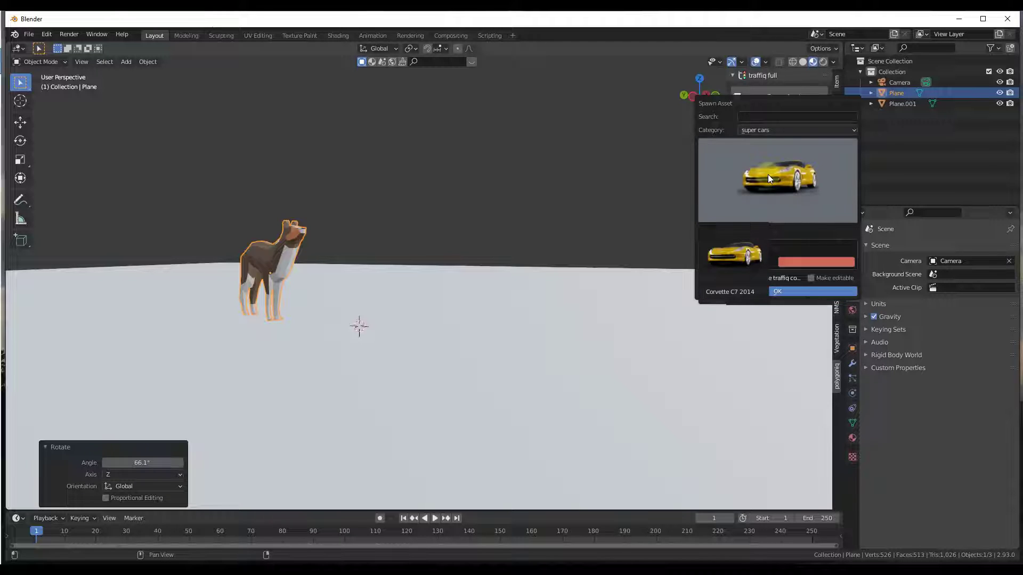
{"action": "left_click", "coordinate": [768, 174]}
{"action": "left_click", "coordinate": [770, 130]}
{"action": "left_click", "coordinate": [763, 235]}
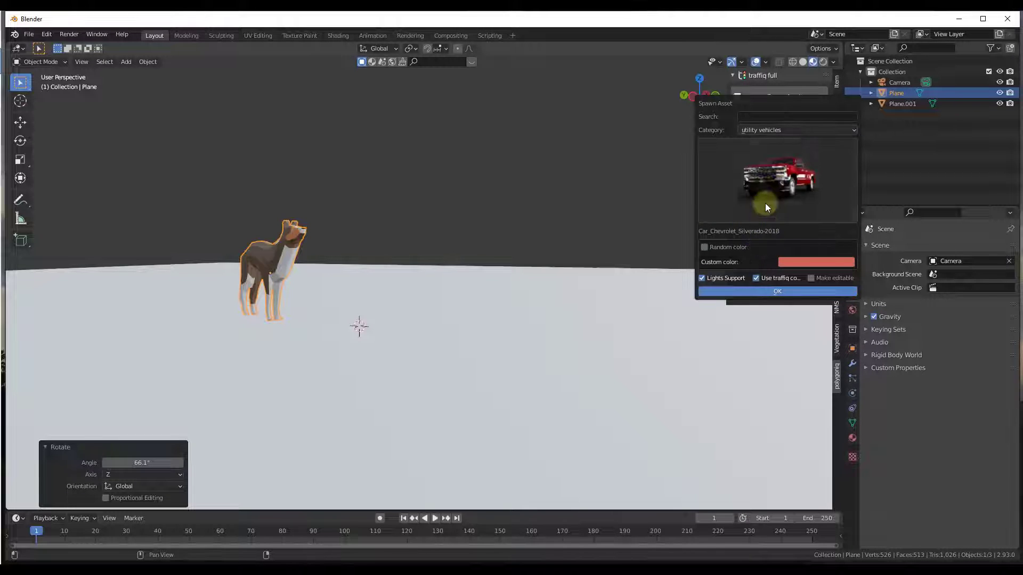
{"action": "left_click", "coordinate": [765, 188]}
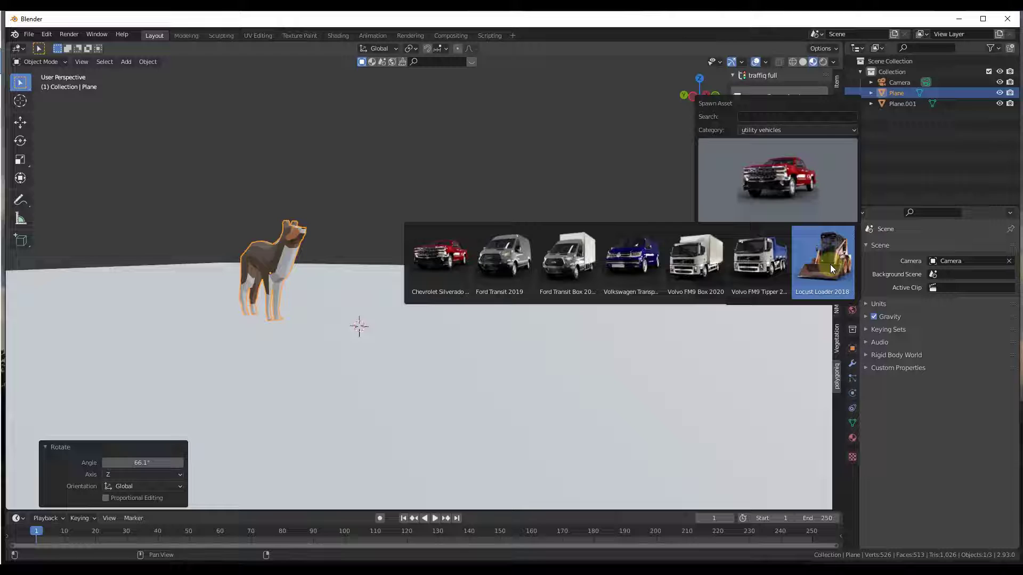
Step: Select the Mercedes 540k 1936 from the classic cars category
{"action": "left_click", "coordinate": [781, 130]}
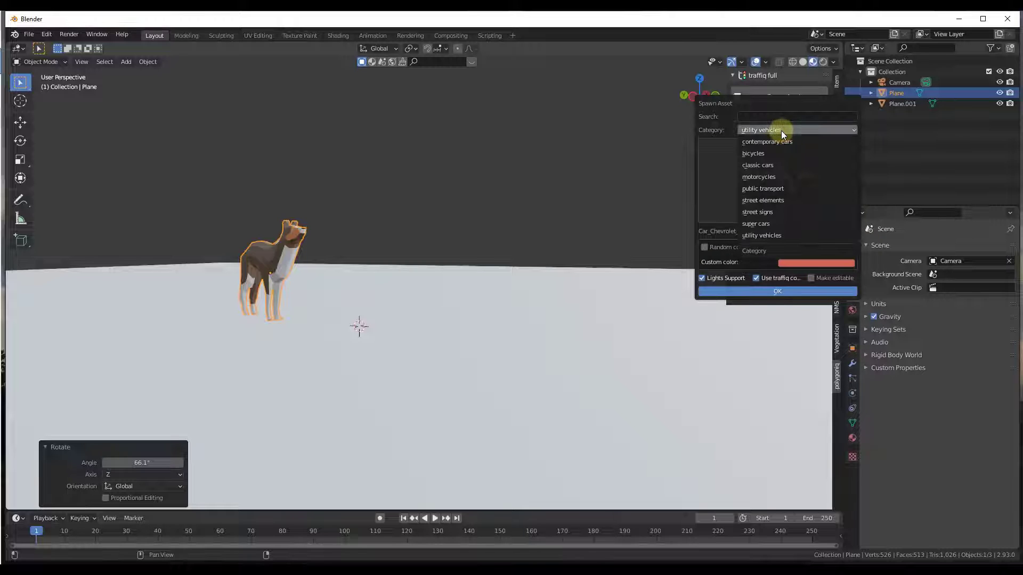
{"action": "left_click", "coordinate": [770, 164]}
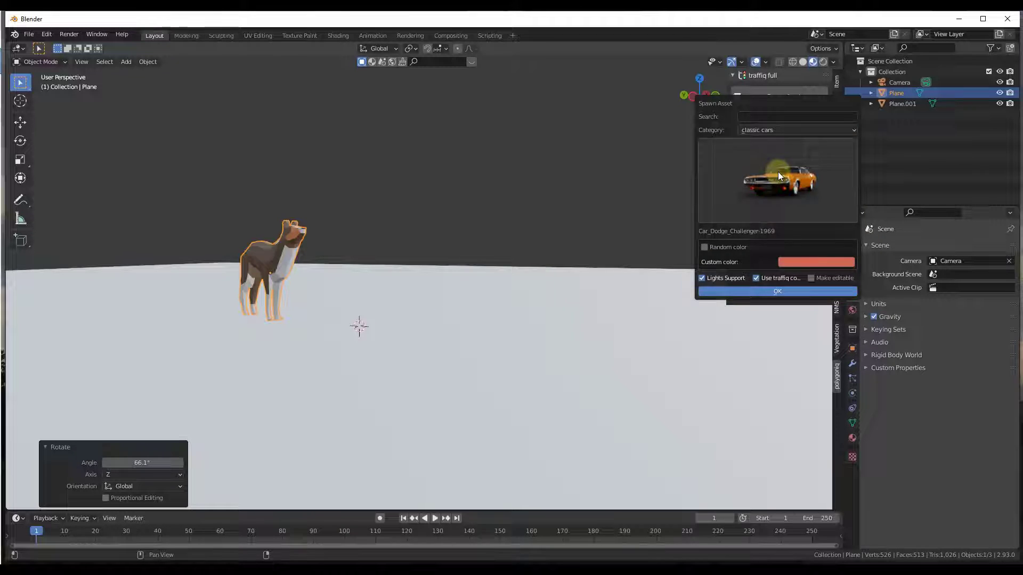
{"action": "left_click", "coordinate": [778, 172]}
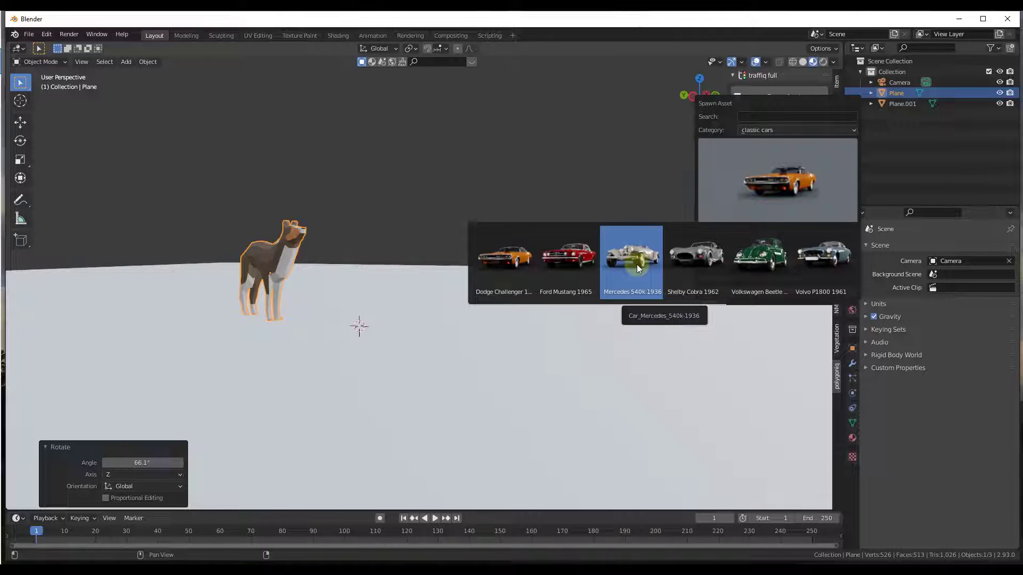
{"action": "left_click", "coordinate": [637, 264]}
{"action": "left_click", "coordinate": [774, 292]}
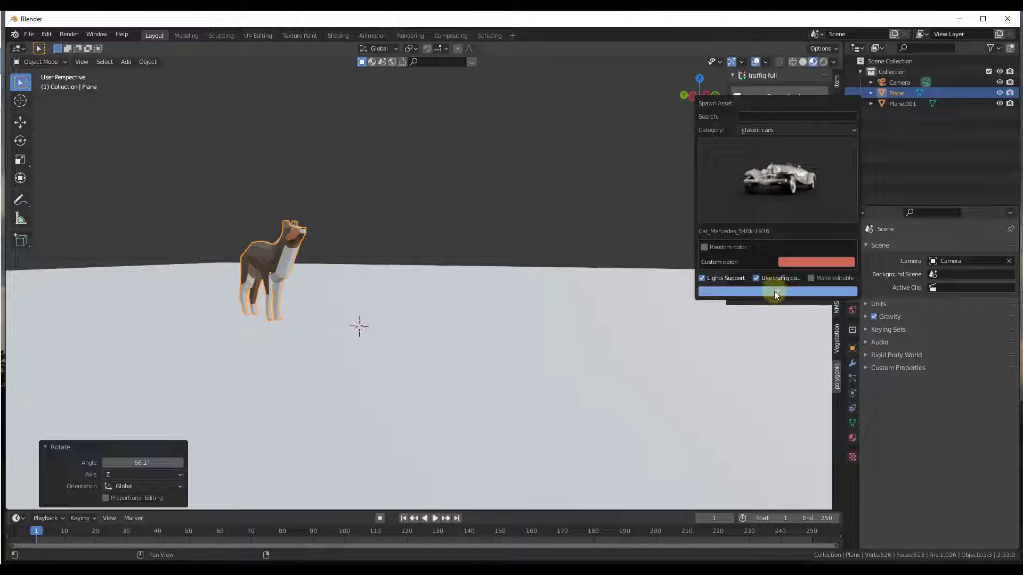
Step: Turn off Random color, set a white custom colour, and spawn the car
{"action": "left_click", "coordinate": [721, 248]}
{"action": "left_click", "coordinate": [723, 248]}
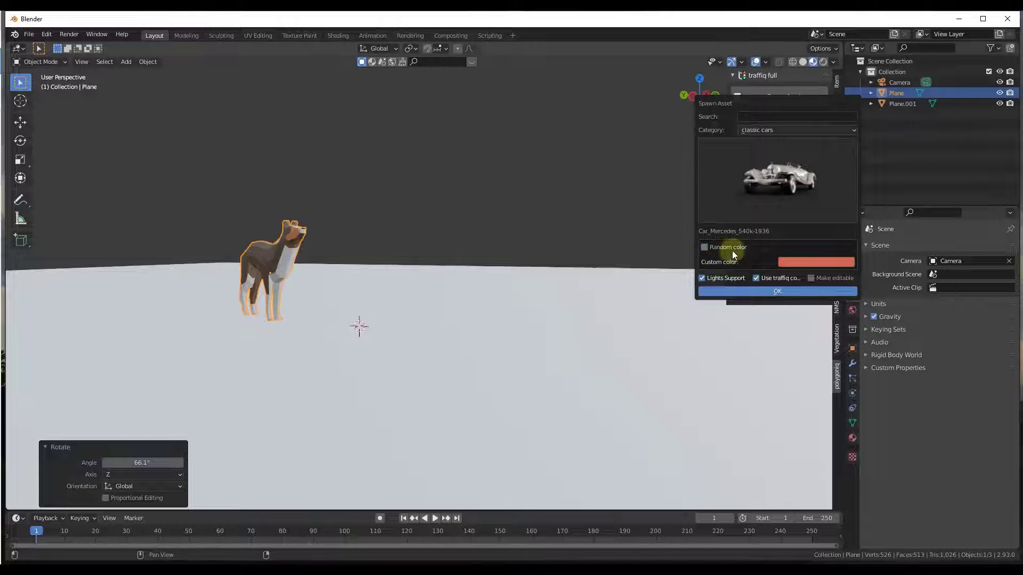
{"action": "left_click", "coordinate": [810, 263]}
{"action": "left_click_drag", "start_coordinate": [826, 159], "coordinate": [825, 158]}
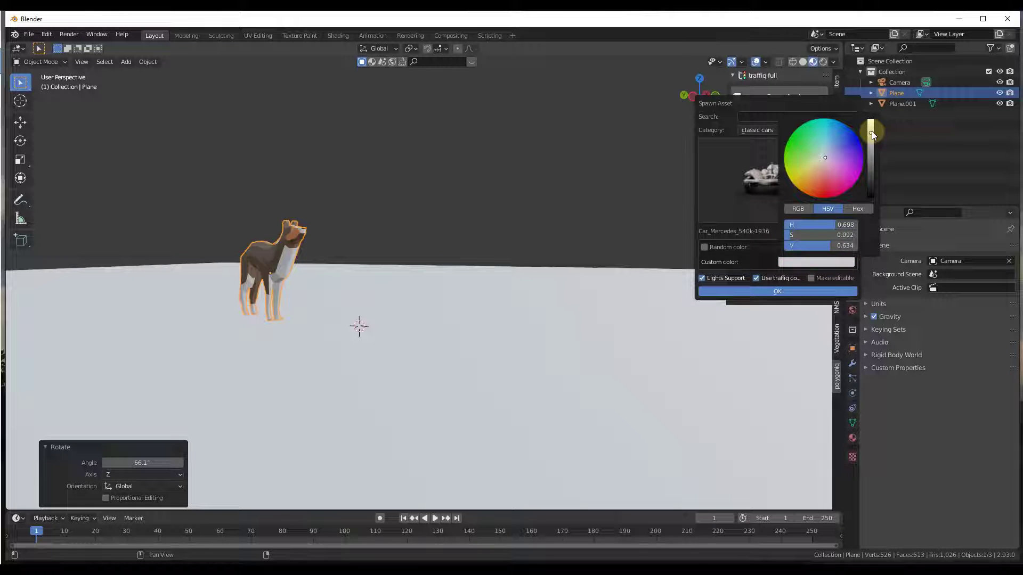
{"action": "left_click_drag", "start_coordinate": [872, 132], "coordinate": [872, 104]}
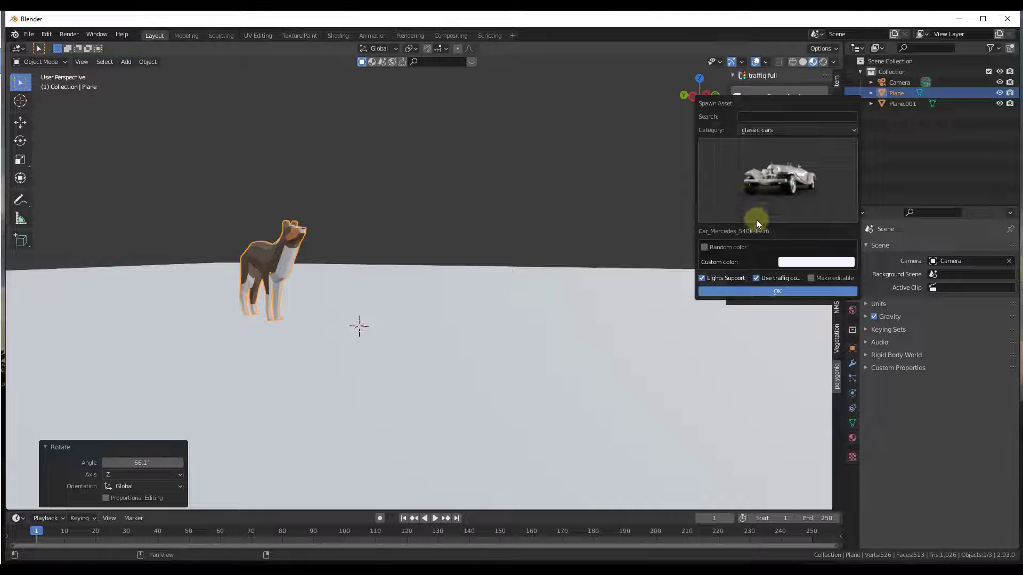
{"action": "left_click", "coordinate": [765, 292]}
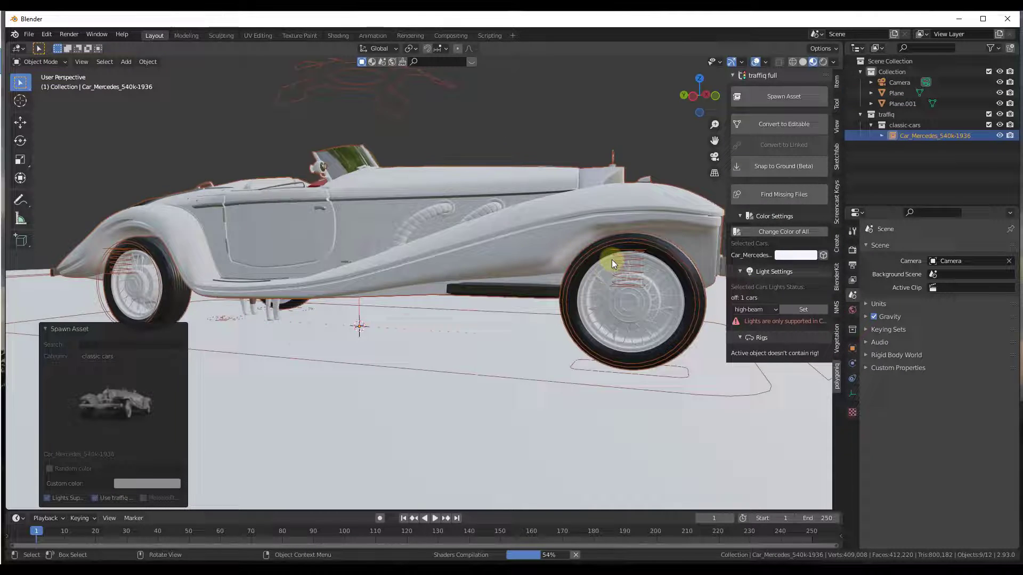
{"action": "scroll", "coordinate": [605, 269], "scroll_direction": "down", "scroll_amount": 4}
Step: Orbit around the Mercedes 540k and grab it about 0.6 m along X
{"action": "mouse_move", "coordinate": [598, 277]}
{"action": "middle_mouse_down"}
{"action": "mouse_move", "coordinate": [506, 306]}
{"action": "mouse_move", "coordinate": [554, 290]}
{"action": "mouse_move", "coordinate": [533, 278]}
{"action": "middle_mouse_up"}
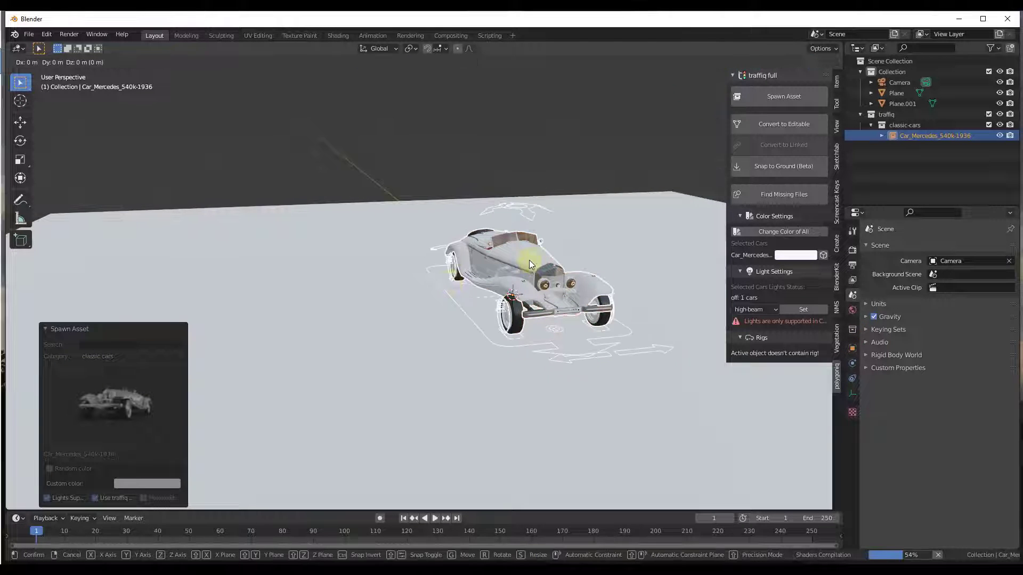
{"action": "scroll", "coordinate": [529, 260], "scroll_direction": "up", "scroll_amount": 5}
{"action": "mouse_move", "coordinate": [528, 260]}
{"action": "middle_mouse_down"}
{"action": "mouse_move", "coordinate": [424, 268]}
{"action": "mouse_move", "coordinate": [486, 263]}
{"action": "mouse_move", "coordinate": [541, 206]}
{"action": "mouse_move", "coordinate": [522, 244]}
{"action": "mouse_move", "coordinate": [411, 281]}
{"action": "mouse_move", "coordinate": [352, 275]}
{"action": "mouse_move", "coordinate": [369, 265]}
{"action": "middle_mouse_up"}
{"action": "scroll", "coordinate": [522, 259], "scroll_direction": "down", "scroll_amount": 3}
{"action": "scroll", "coordinate": [369, 266], "scroll_direction": "down", "scroll_amount": 4}
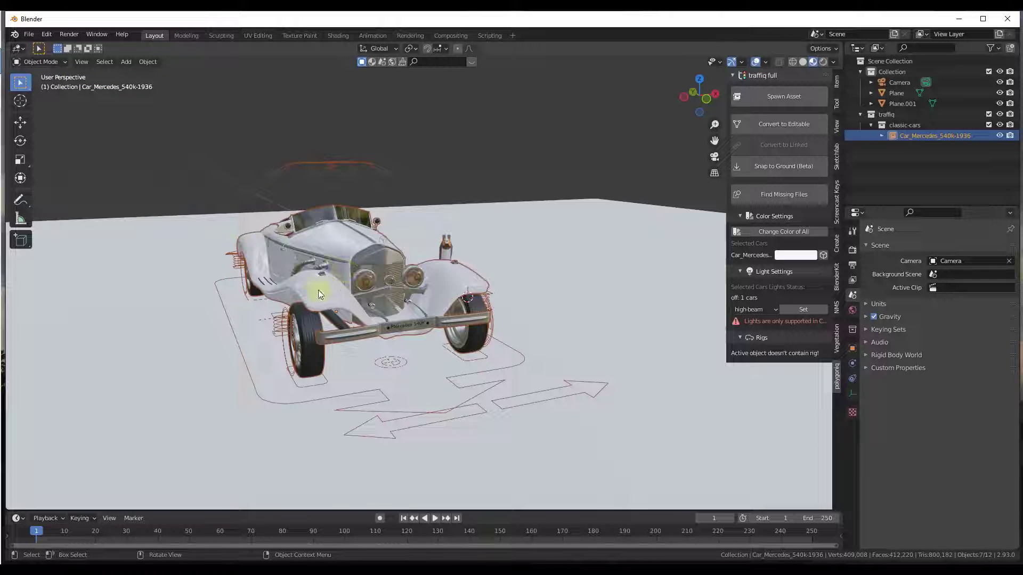
{"action": "middle_click_drag", "start_coordinate": [490, 273], "coordinate": [445, 281]}
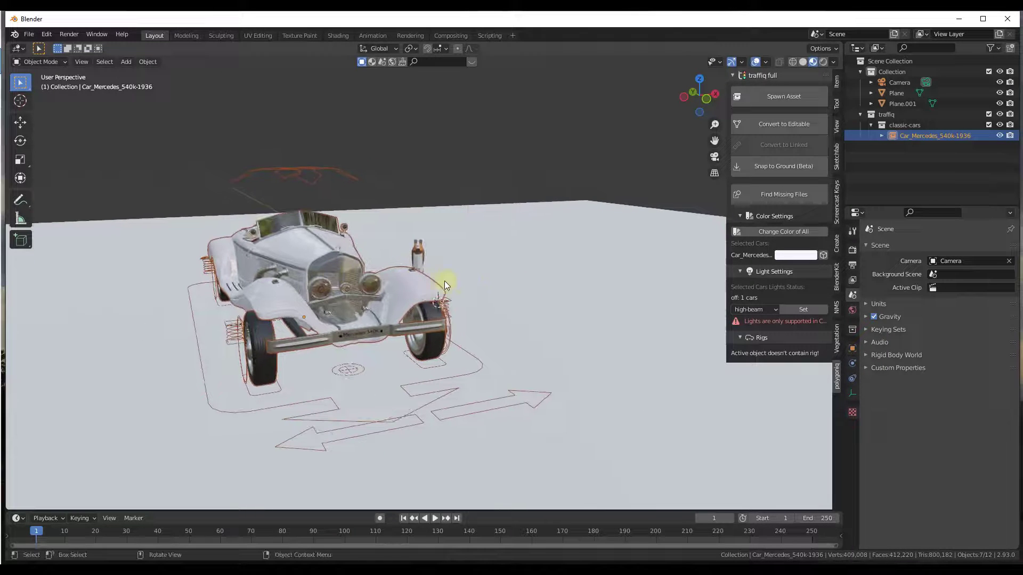
{"action": "key", "text": "g"}
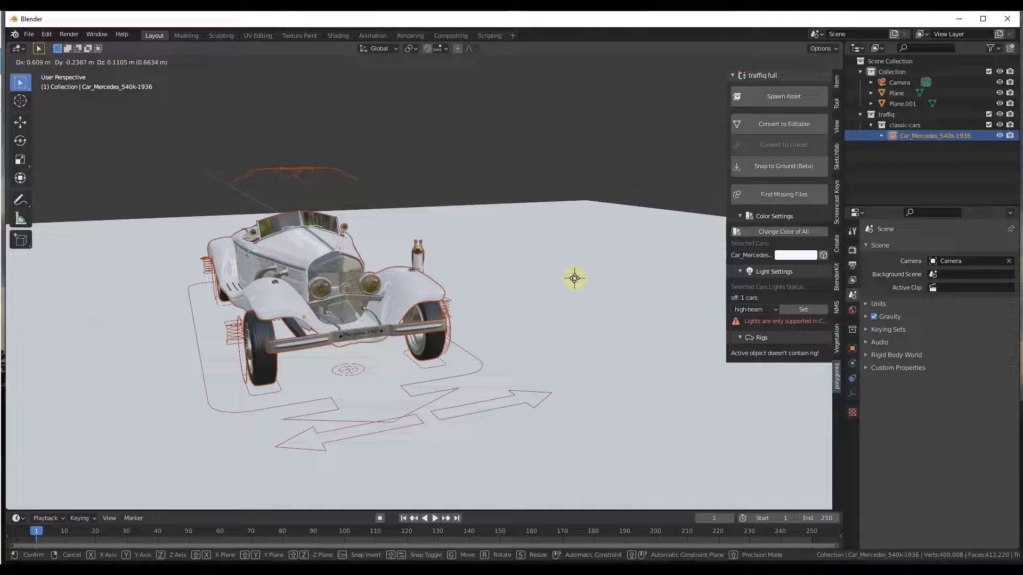
{"action": "left_click", "coordinate": [575, 278]}
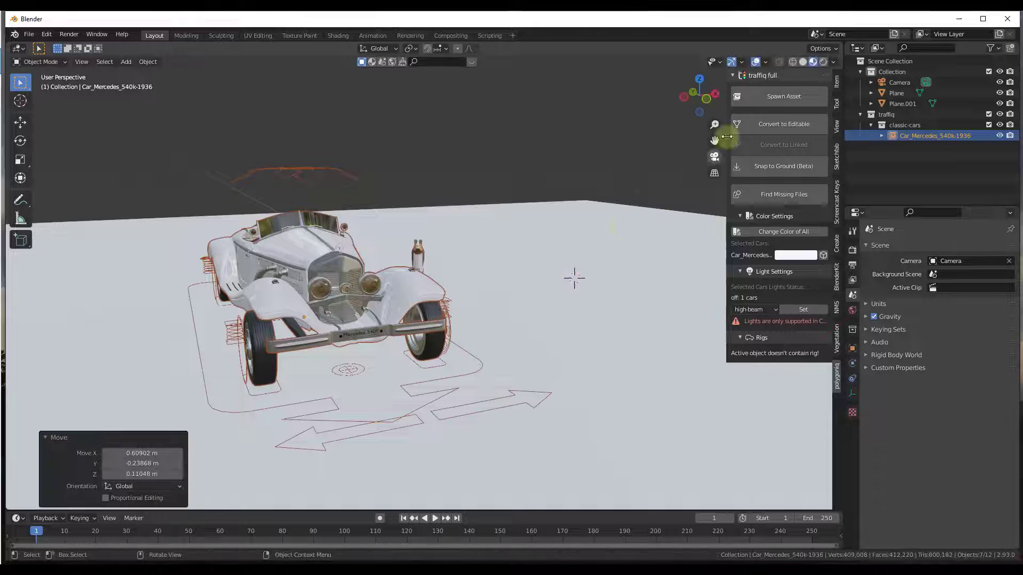
Step: Spawn an editable, randomly coloured Mercedes A45 2015 from contemporary cars
{"action": "left_click", "coordinate": [784, 96]}
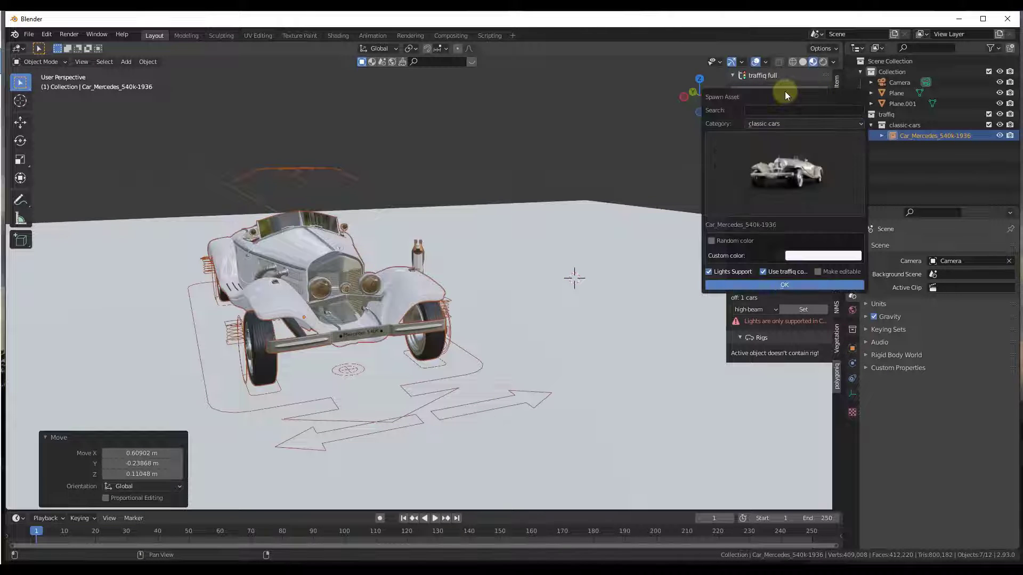
{"action": "left_click", "coordinate": [774, 122]}
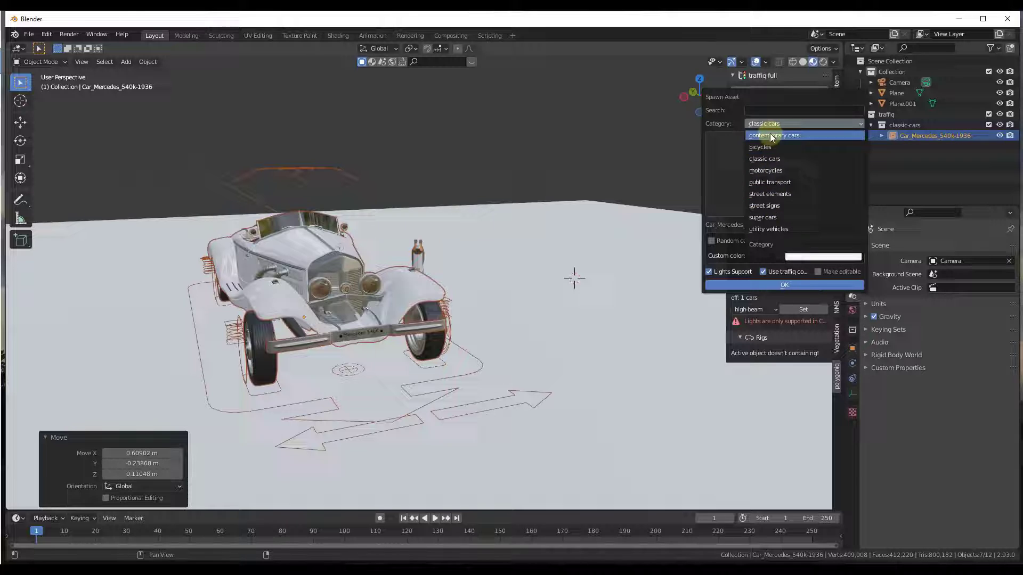
{"action": "left_click", "coordinate": [769, 135]}
{"action": "left_click", "coordinate": [772, 167]}
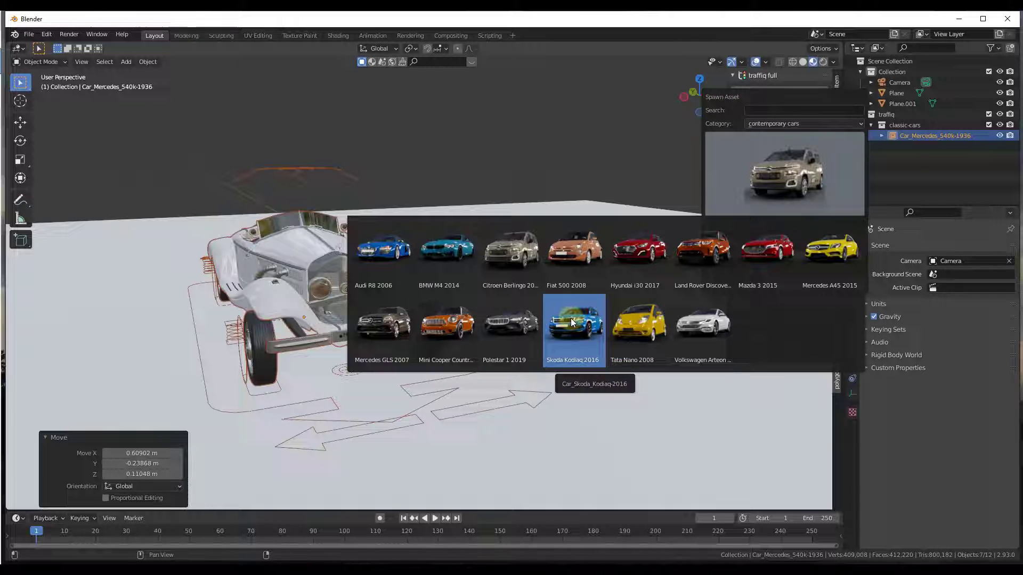
{"action": "left_click", "coordinate": [822, 254]}
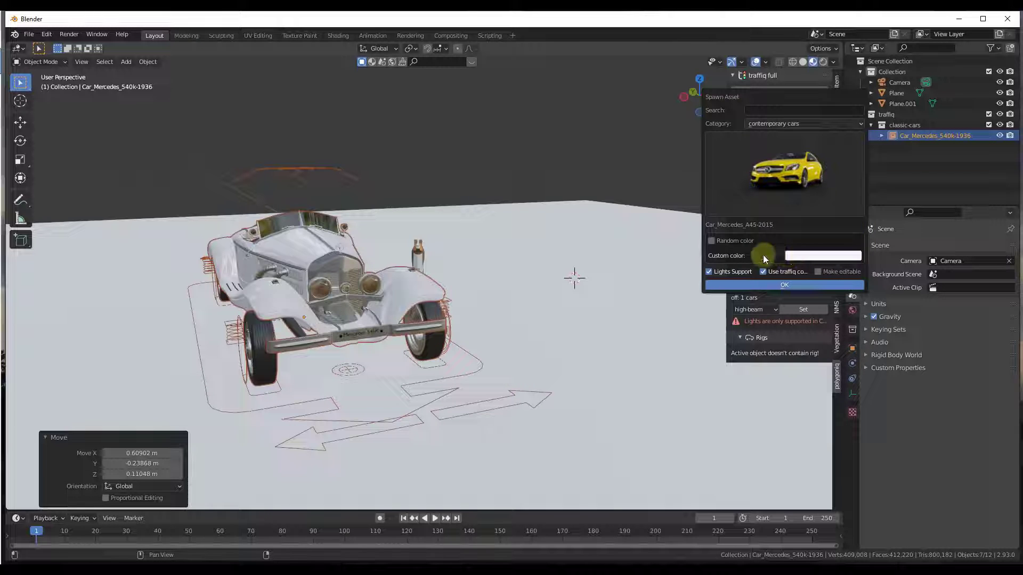
{"action": "left_click", "coordinate": [736, 241]}
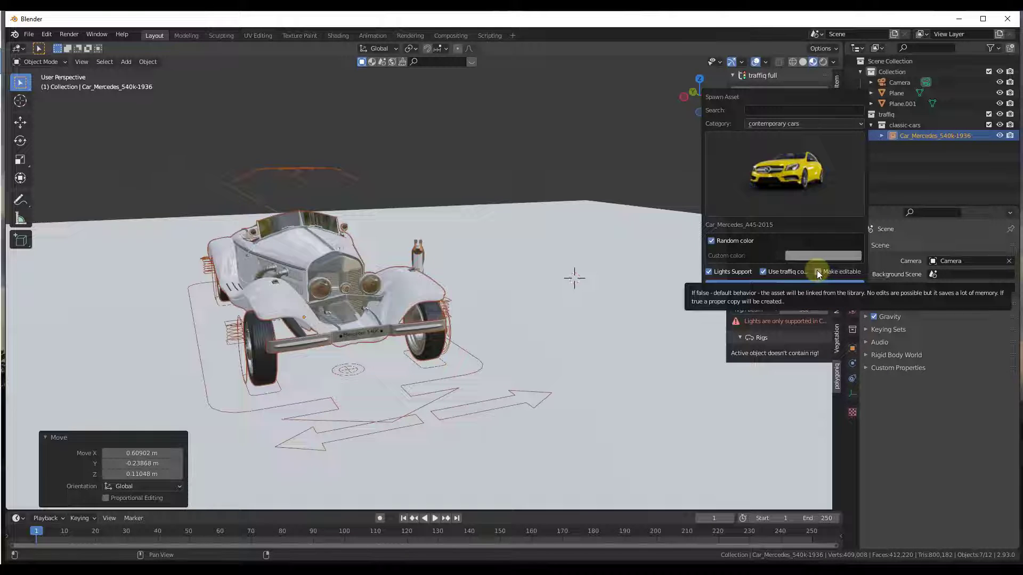
{"action": "left_click", "coordinate": [817, 272]}
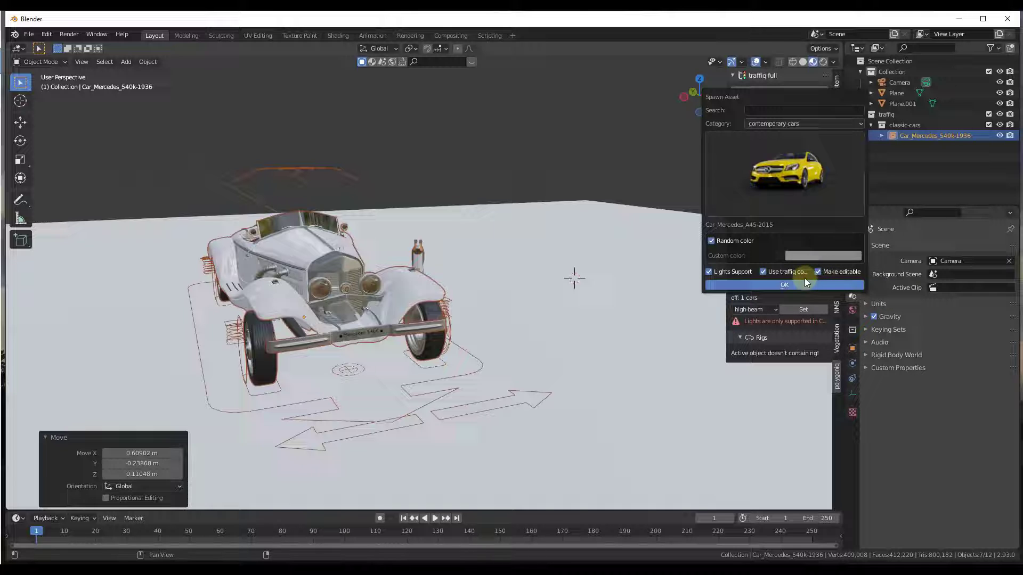
{"action": "left_click", "coordinate": [729, 288]}
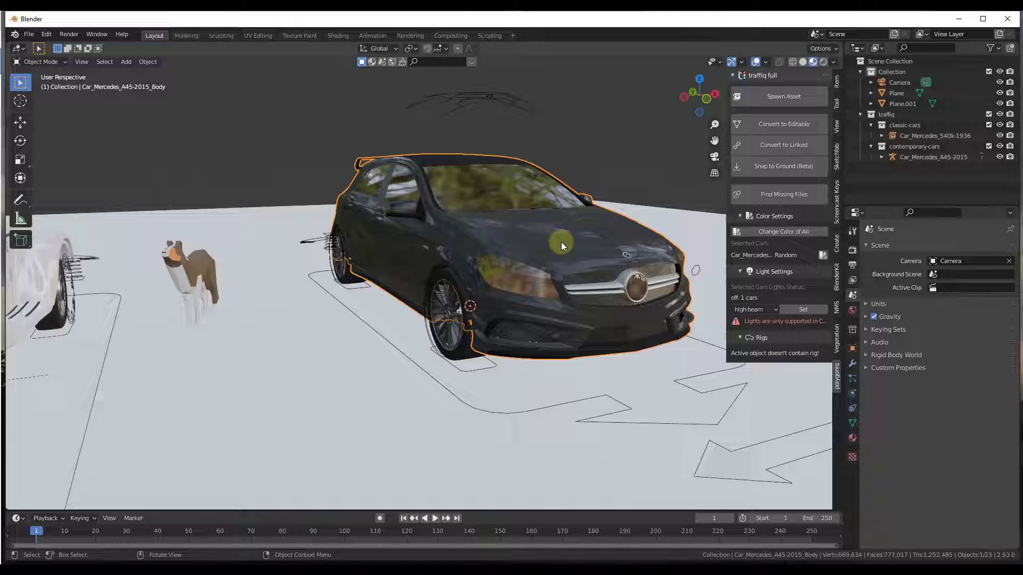
{"action": "key", "text": "Tab"}
{"action": "scroll", "coordinate": [561, 241], "scroll_direction": "up", "scroll_amount": 3}
{"action": "scroll", "coordinate": [560, 244], "scroll_direction": "up", "scroll_amount": 4}
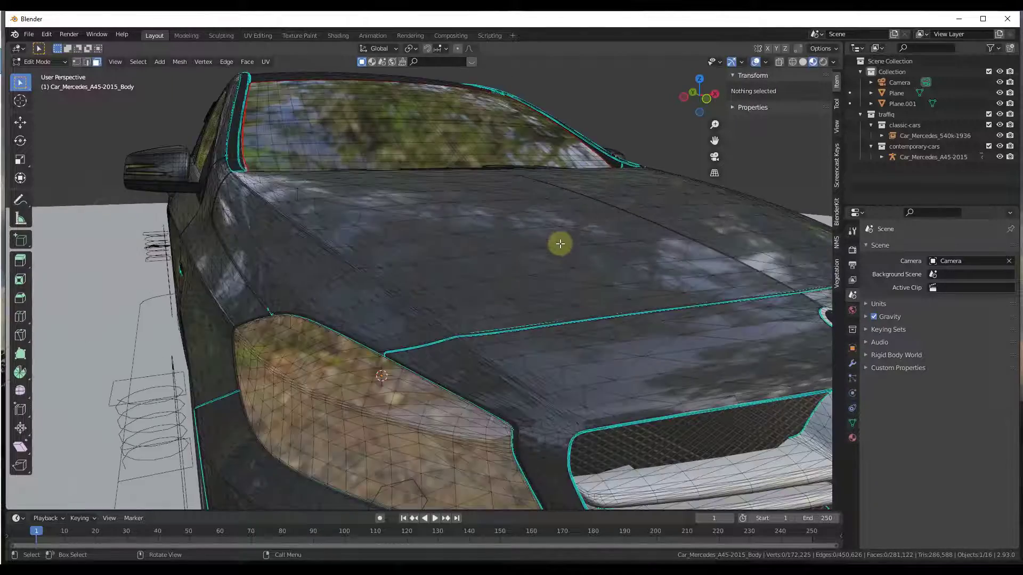
{"action": "scroll", "coordinate": [561, 244], "scroll_direction": "down", "scroll_amount": 4}
{"action": "mouse_move", "coordinate": [560, 245]}
{"action": "middle_mouse_down"}
{"action": "mouse_move", "coordinate": [616, 244]}
{"action": "mouse_move", "coordinate": [547, 248]}
{"action": "middle_mouse_up"}
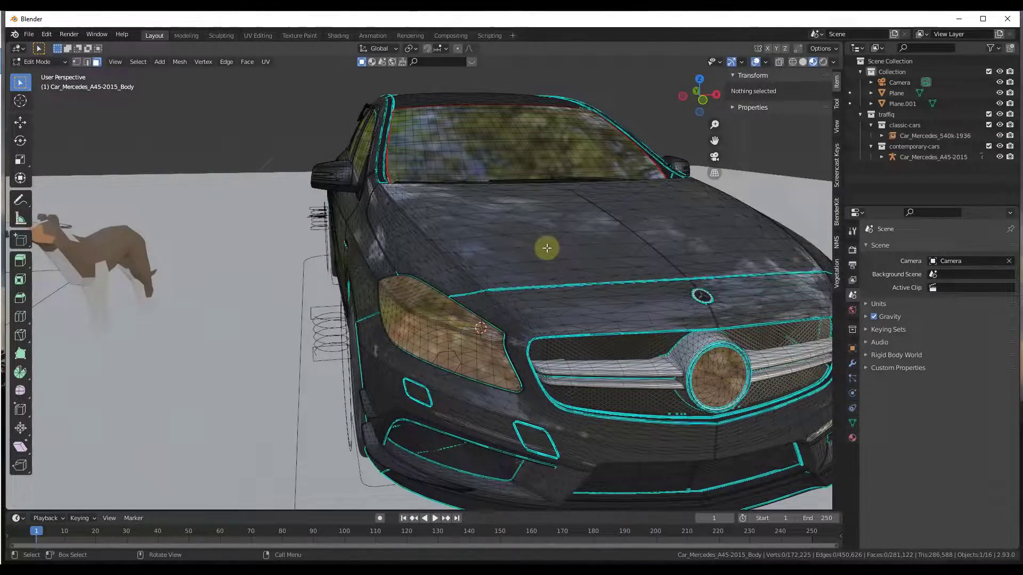
{"action": "key", "text": "Tab"}
{"action": "scroll", "coordinate": [585, 239], "scroll_direction": "down", "scroll_amount": 4}
{"action": "scroll", "coordinate": [577, 246], "scroll_direction": "down", "scroll_amount": 2}
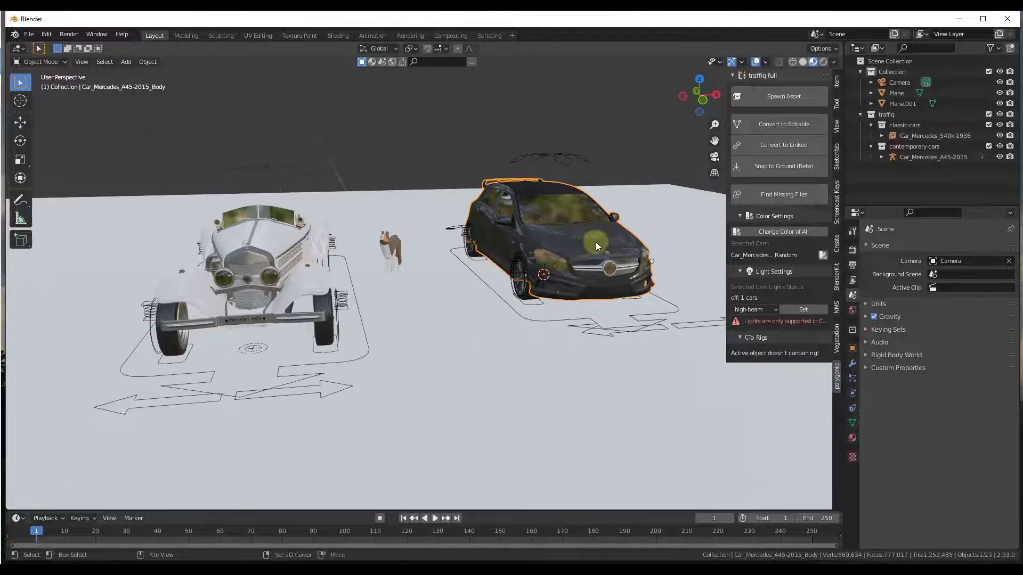
{"action": "scroll", "coordinate": [556, 253], "scroll_direction": "up", "scroll_amount": 1}
{"action": "middle_click_drag", "start_coordinate": [556, 253], "coordinate": [527, 247]}
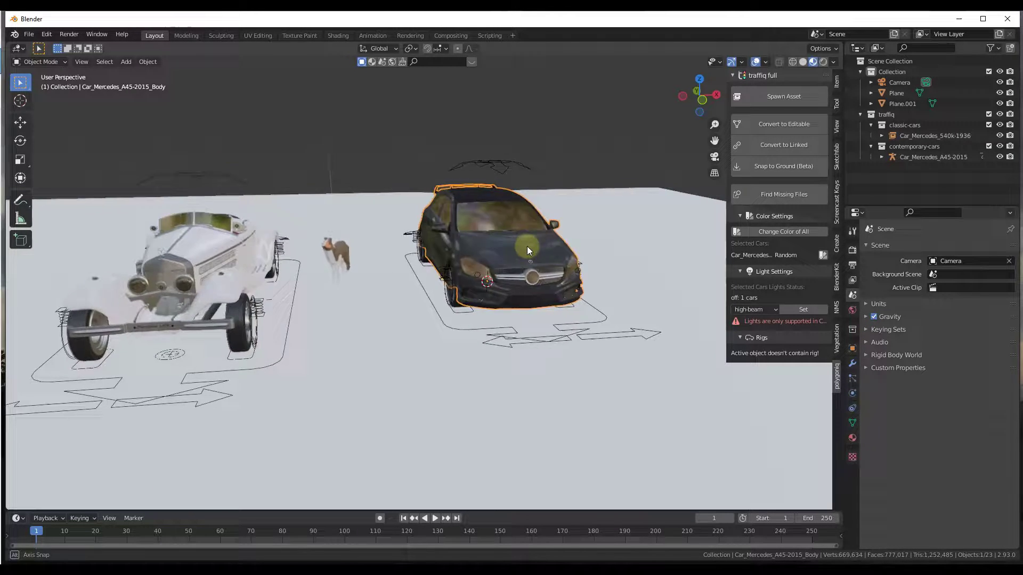
{"action": "left_click", "coordinate": [381, 279]}
{"action": "middle_click_drag", "start_coordinate": [382, 279], "coordinate": [471, 286]}
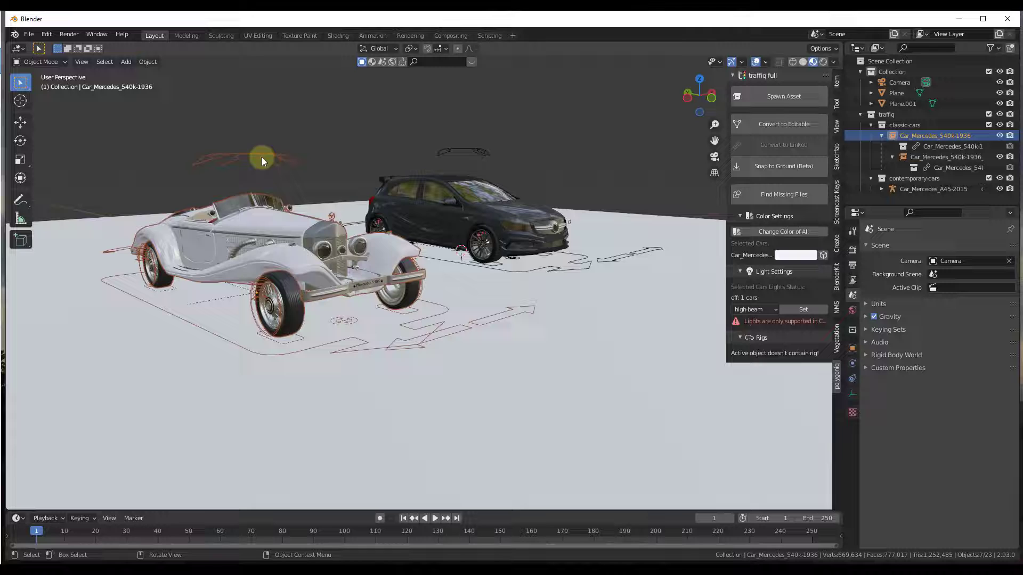
{"action": "middle_click_drag", "start_coordinate": [261, 157], "coordinate": [383, 259]}
{"action": "scroll", "coordinate": [312, 264], "scroll_direction": "up", "scroll_amount": 2}
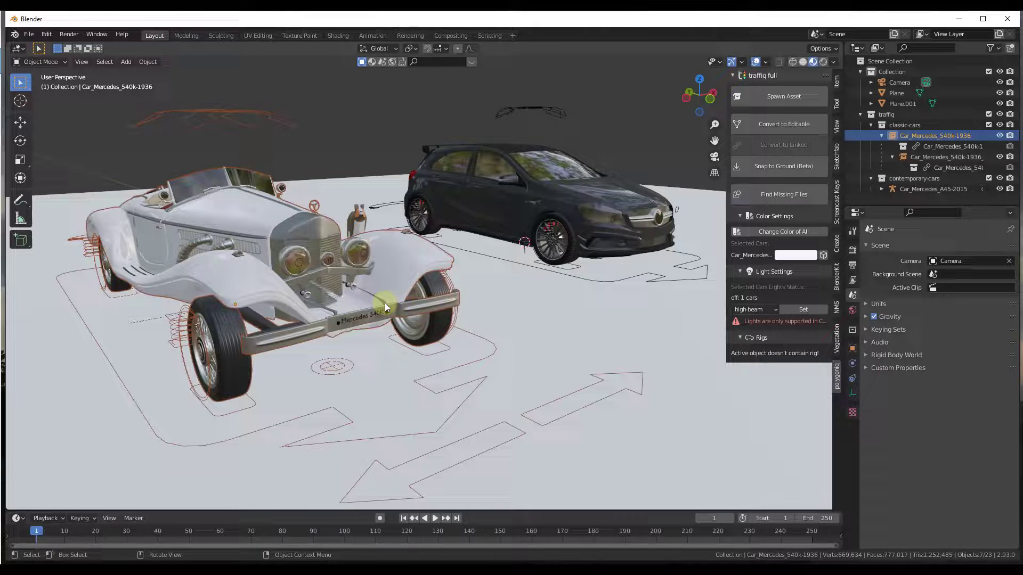
{"action": "middle_click_drag", "start_coordinate": [428, 281], "coordinate": [434, 279]}
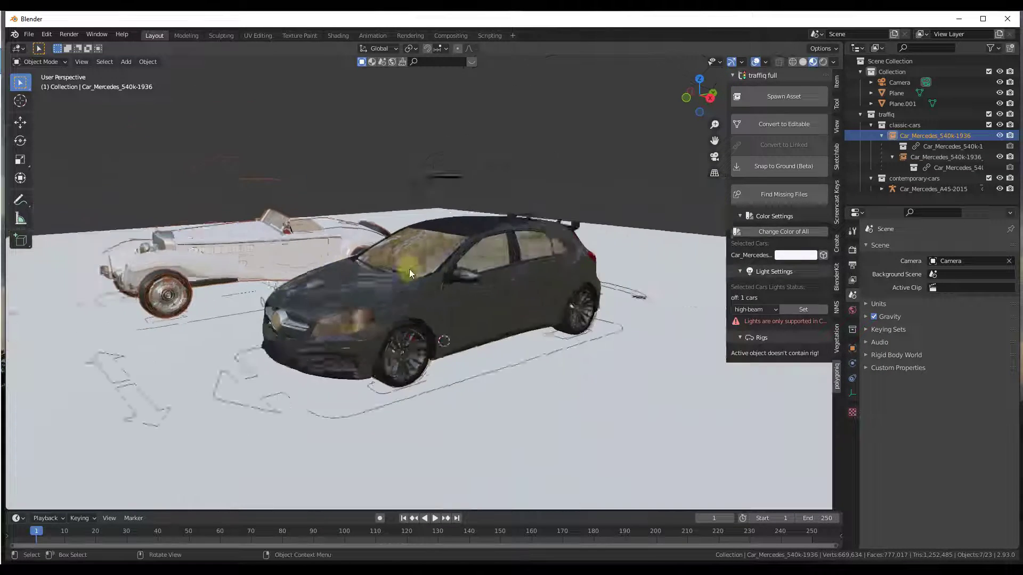
Step: Select the Mercedes A45 rig and switch it into Pose Mode
{"action": "left_click", "coordinate": [465, 202]}
{"action": "key", "text": "Tab"}
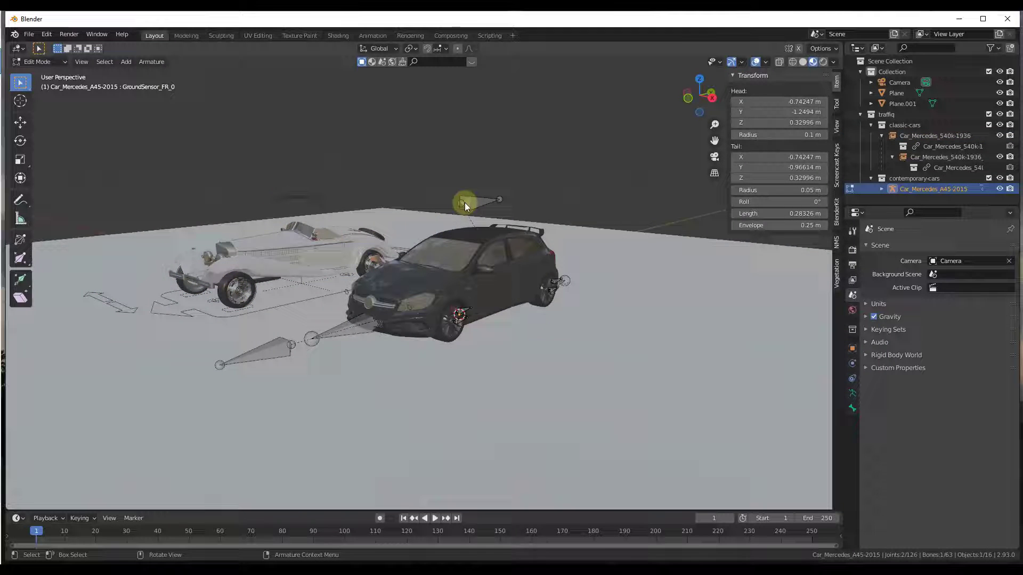
{"action": "key", "text": "Tab"}
{"action": "left_click", "coordinate": [35, 63]}
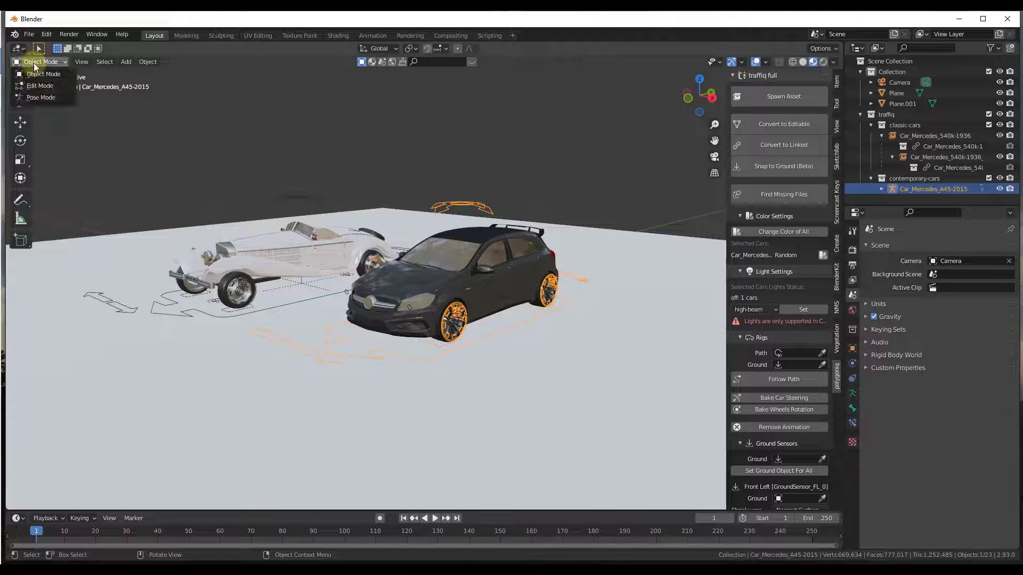
{"action": "left_click", "coordinate": [35, 99]}
Step: Move the steering and suspension bones to new positions
{"action": "left_click", "coordinate": [470, 202]}
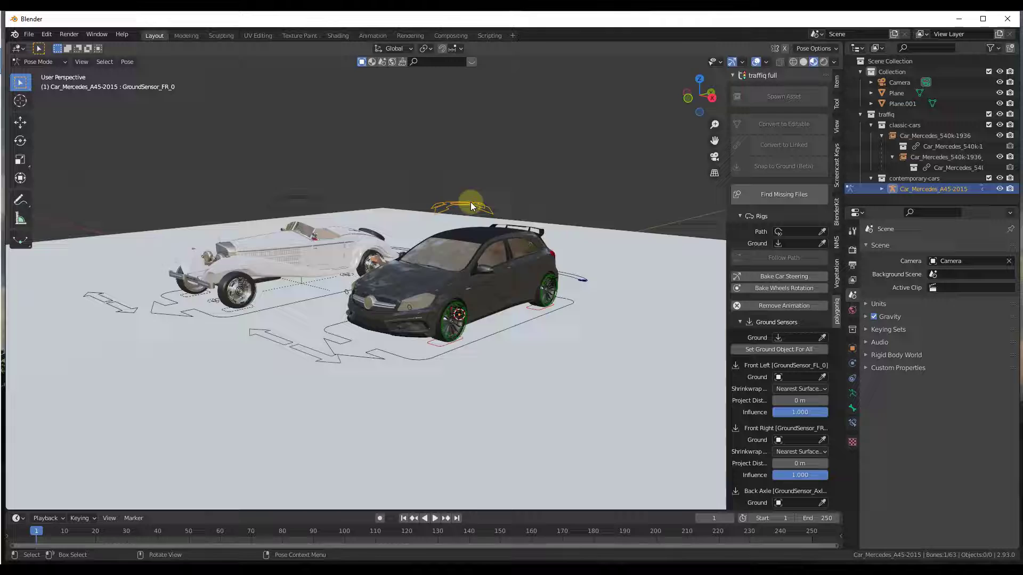
{"action": "middle_click_drag", "start_coordinate": [471, 202], "coordinate": [479, 264]}
{"action": "key", "text": "g"}
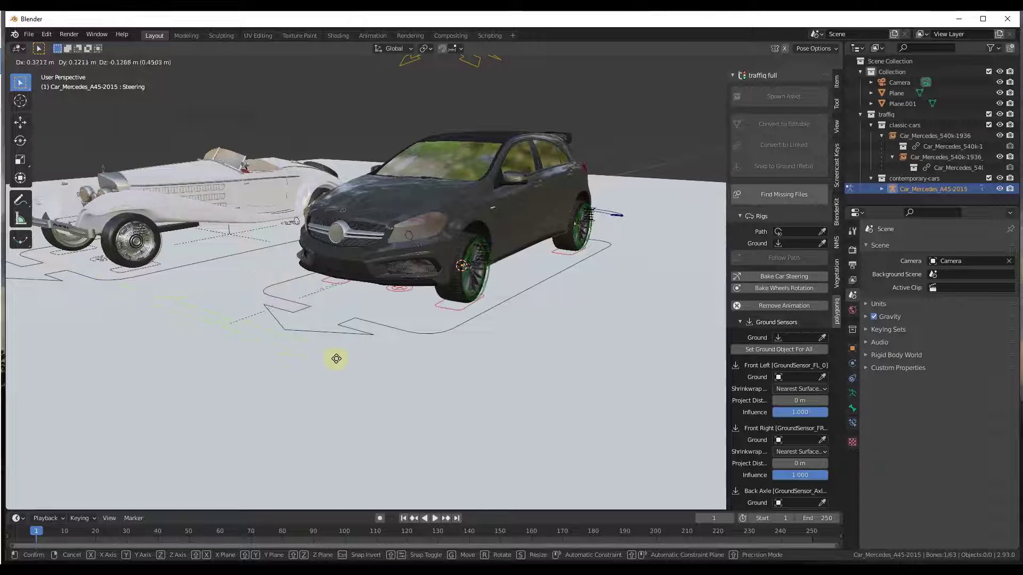
{"action": "left_click", "coordinate": [335, 359]}
{"action": "middle_click_drag", "start_coordinate": [515, 171], "coordinate": [472, 88]}
{"action": "left_click", "coordinate": [471, 86]}
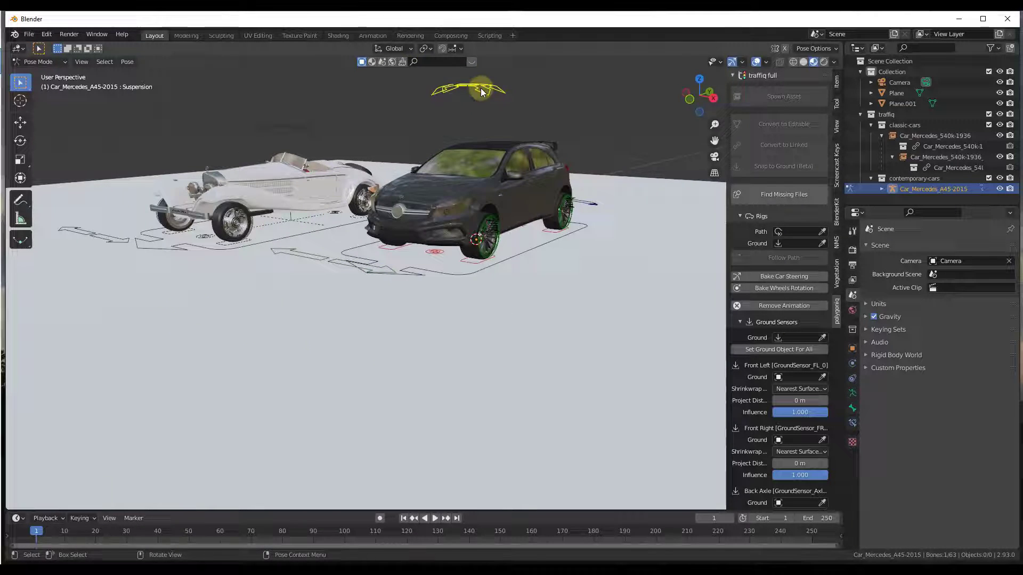
{"action": "key", "text": "g"}
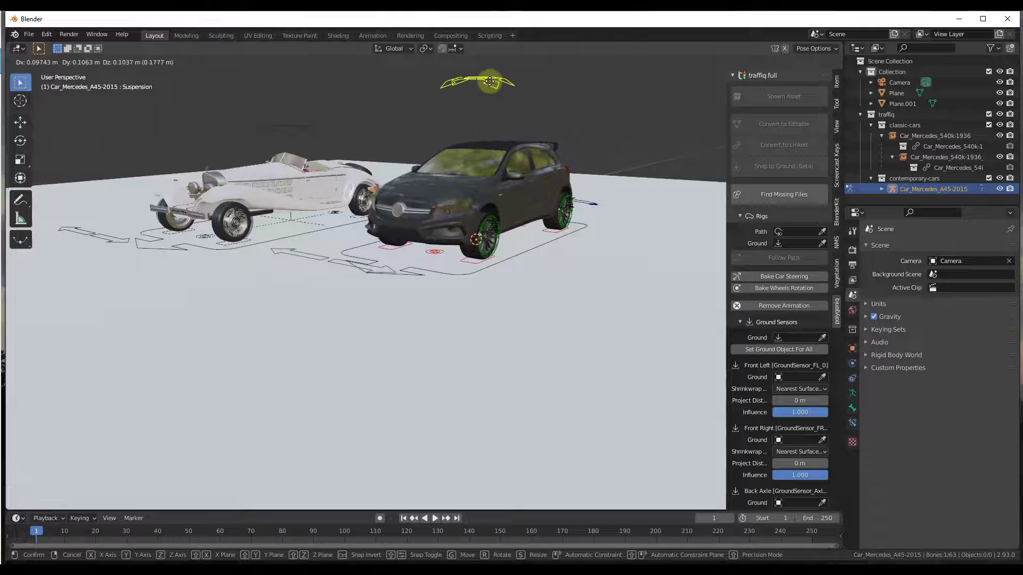
{"action": "left_click", "coordinate": [508, 79]}
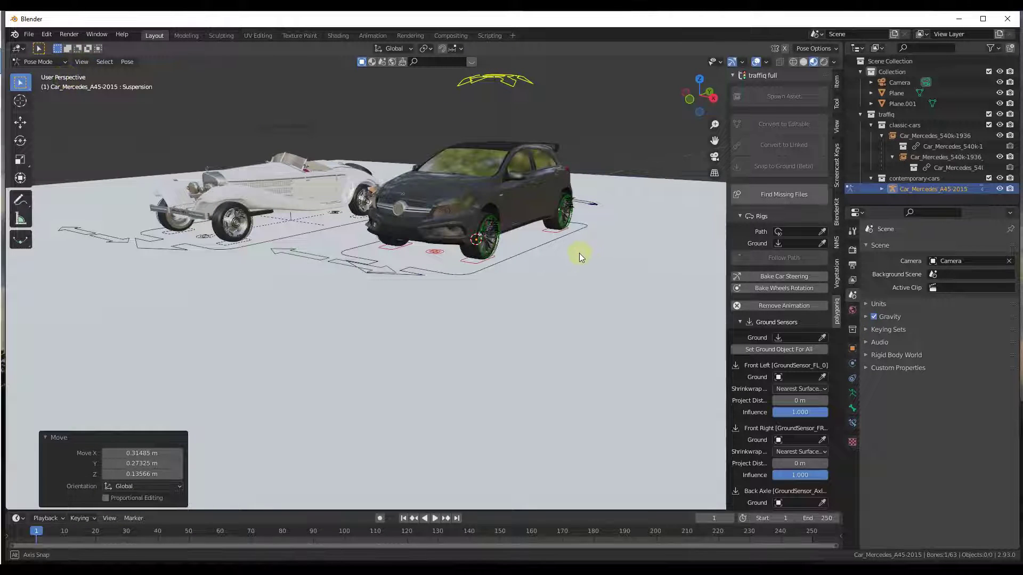
Step: Orbit around both cars and switch the rig back to Object Mode
{"action": "middle_click_drag", "start_coordinate": [579, 253], "coordinate": [631, 240]}
{"action": "mouse_move", "coordinate": [420, 263]}
{"action": "middle_mouse_down"}
{"action": "mouse_move", "coordinate": [504, 266]}
{"action": "mouse_move", "coordinate": [411, 273]}
{"action": "middle_mouse_up"}
{"action": "scroll", "coordinate": [410, 271], "scroll_direction": "down", "scroll_amount": 4}
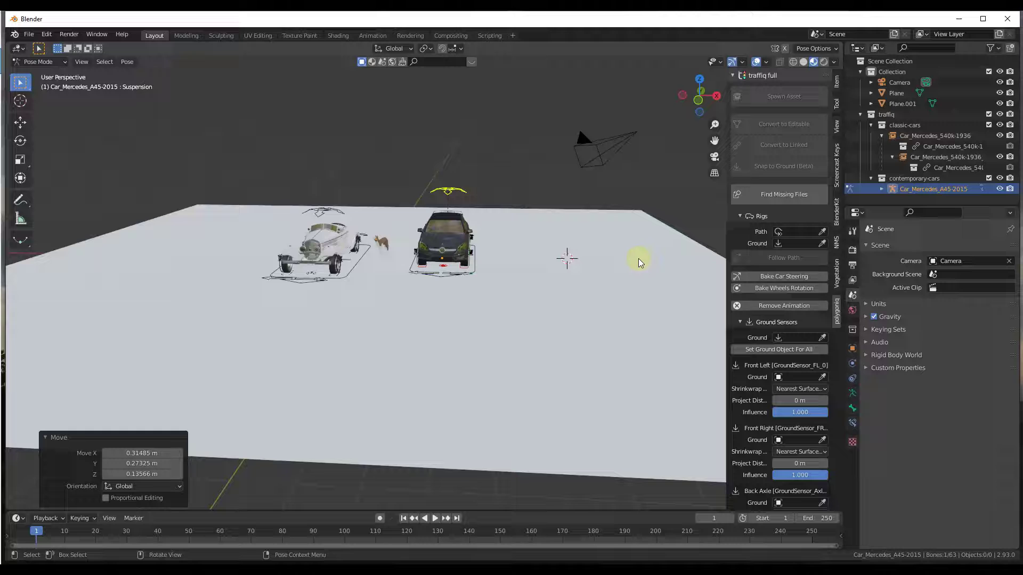
{"action": "scroll", "coordinate": [610, 264], "scroll_direction": "up", "scroll_amount": 3}
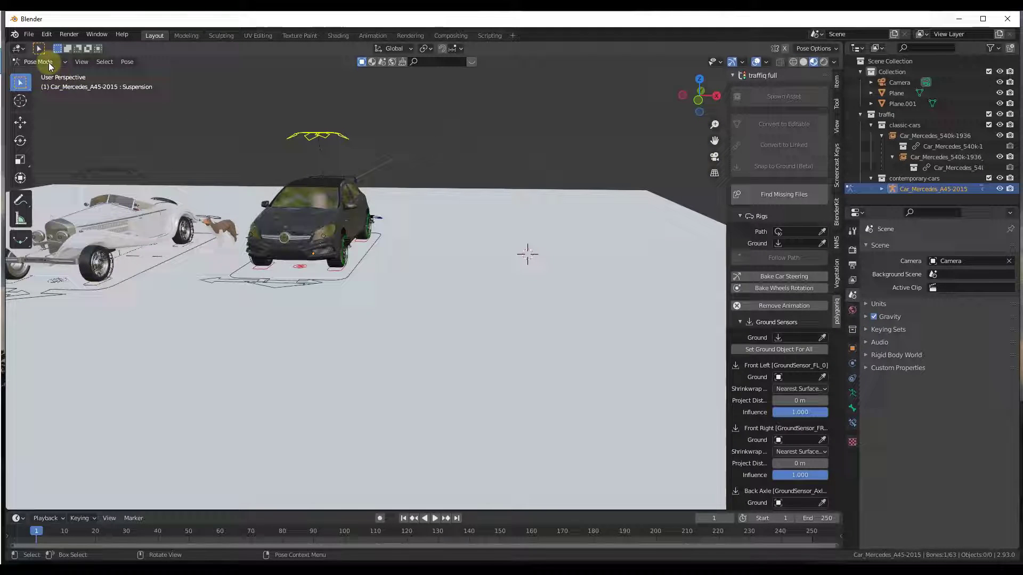
{"action": "left_click", "coordinate": [40, 62]}
{"action": "left_click", "coordinate": [781, 97]}
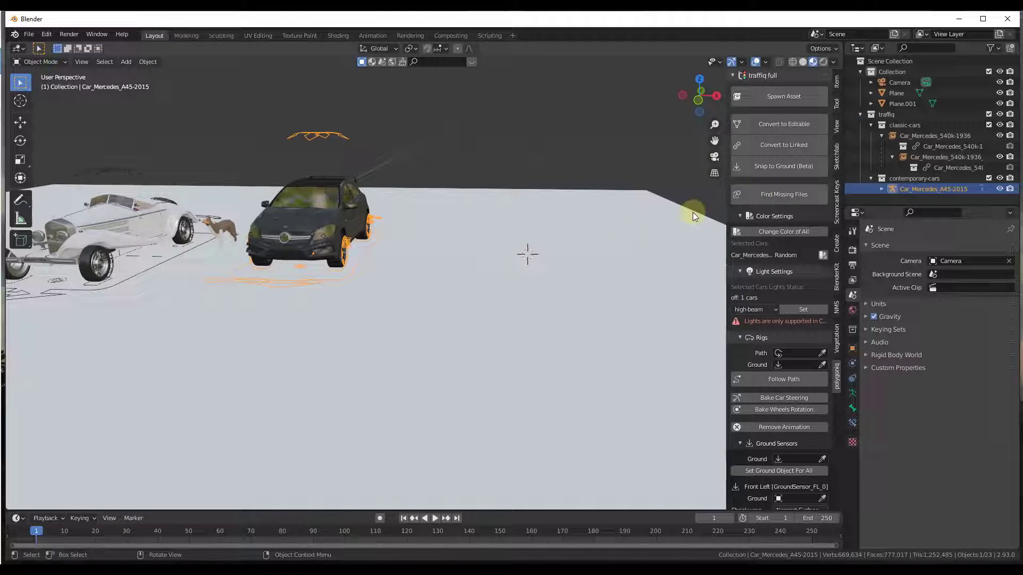
Step: Spawn a Chevrolet Silverado 2018 from utility vehicles and orbit around it
{"action": "left_click", "coordinate": [780, 97]}
{"action": "left_click", "coordinate": [766, 181]}
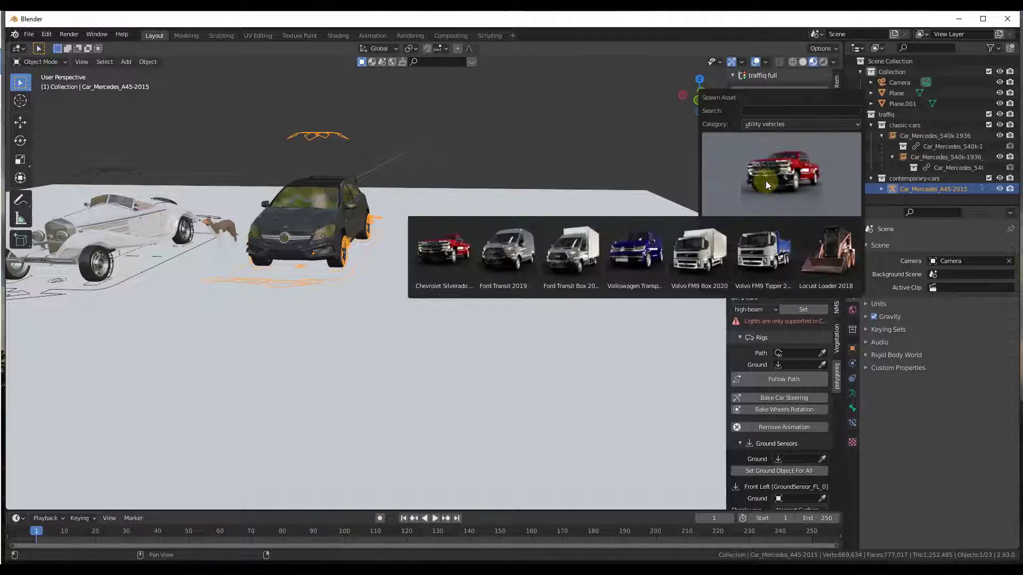
{"action": "left_click", "coordinate": [446, 275]}
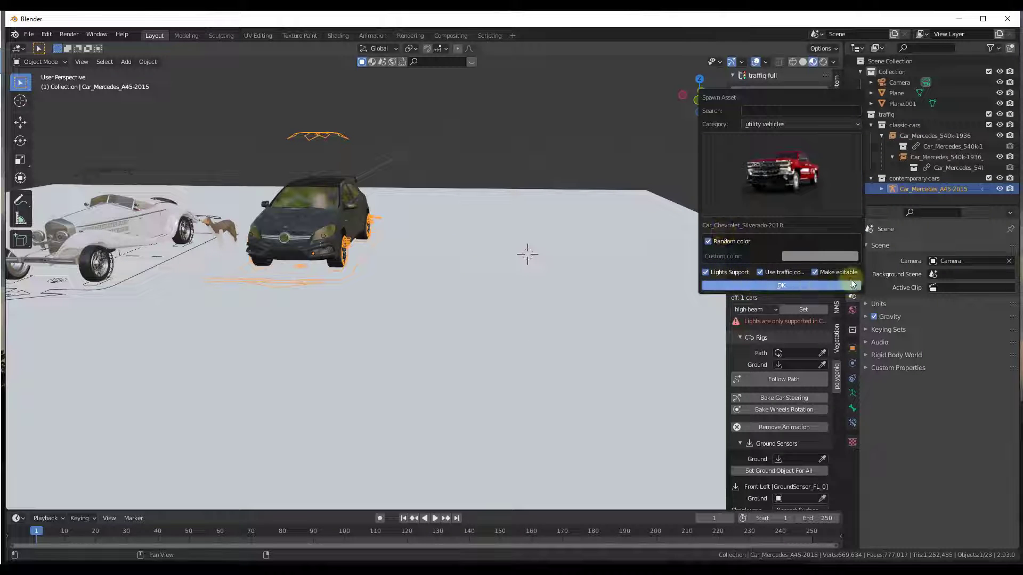
{"action": "left_click", "coordinate": [773, 283]}
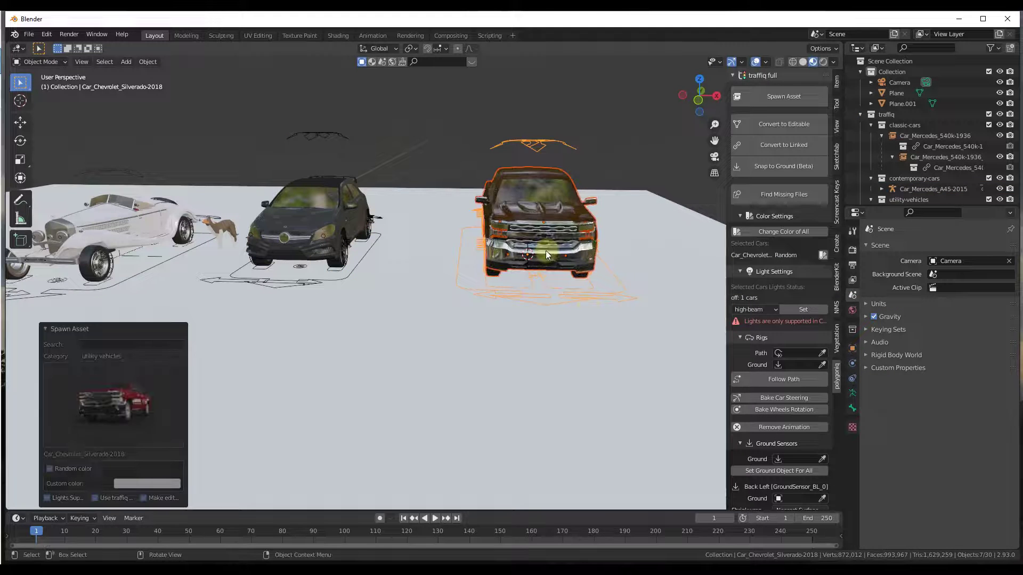
{"action": "mouse_move", "coordinate": [591, 294]}
{"action": "middle_mouse_down"}
{"action": "mouse_move", "coordinate": [582, 250]}
{"action": "mouse_move", "coordinate": [676, 233]}
{"action": "middle_mouse_up"}
{"action": "scroll", "coordinate": [675, 233], "scroll_direction": "up", "scroll_amount": 3}
{"action": "scroll", "coordinate": [561, 237], "scroll_direction": "down", "scroll_amount": 1}
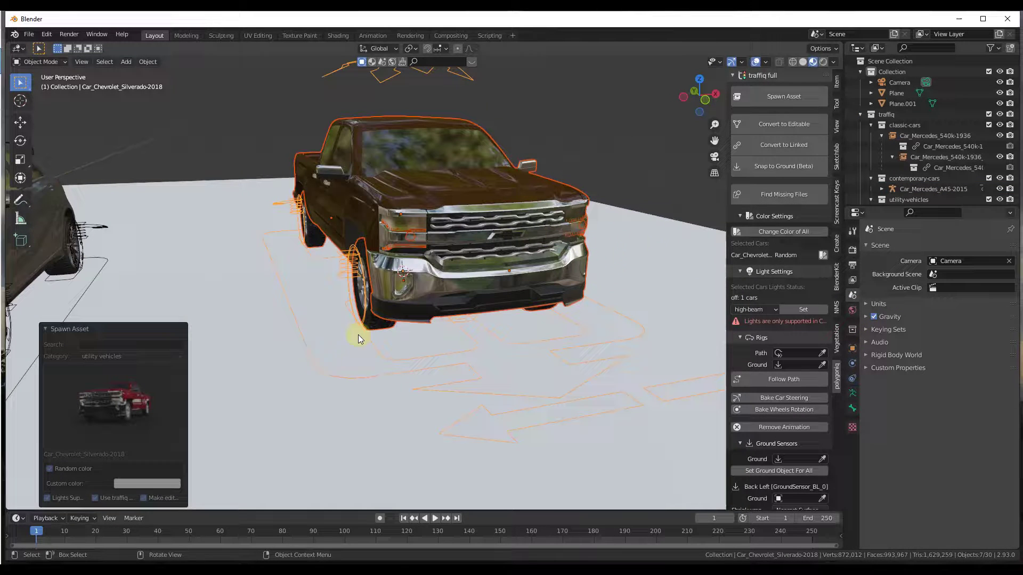
Step: Select the Silverado body and pick red for its colour in the colour picker
{"action": "left_click", "coordinate": [480, 237]}
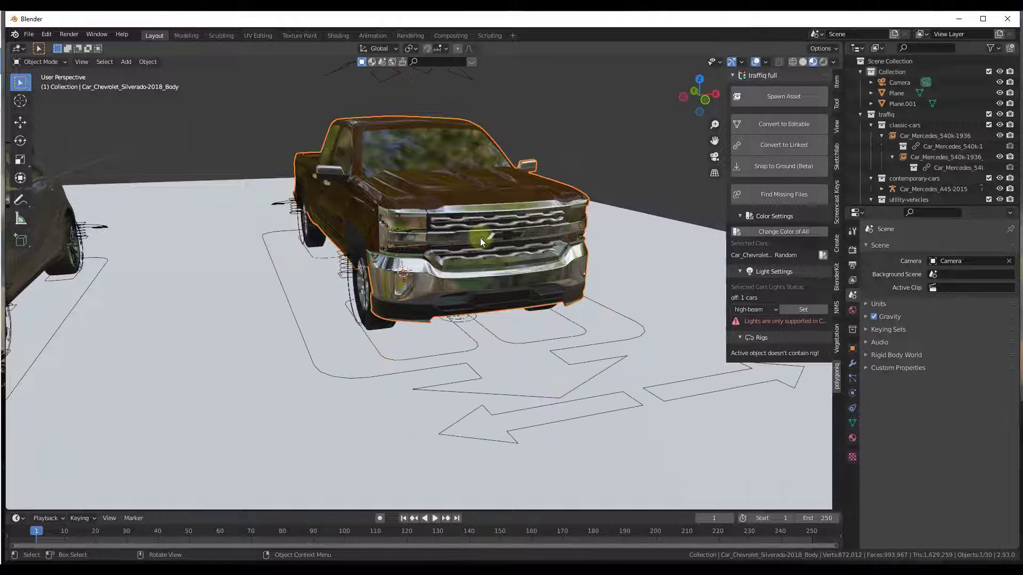
{"action": "left_click", "coordinate": [601, 207]}
{"action": "left_click", "coordinate": [477, 194]}
{"action": "left_click", "coordinate": [826, 254]}
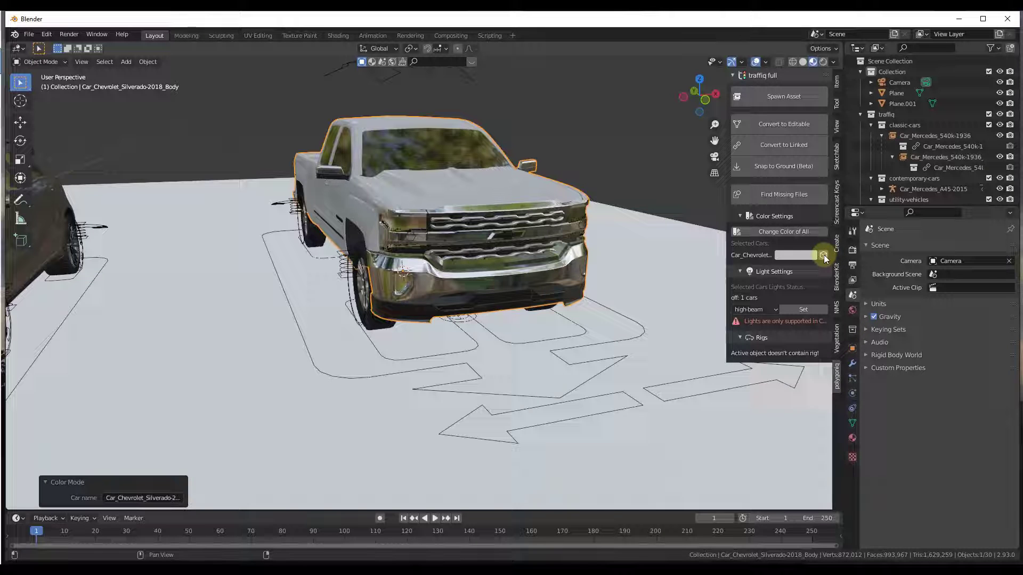
{"action": "left_click", "coordinate": [810, 253]}
{"action": "left_click", "coordinate": [819, 181]}
{"action": "mouse_move", "coordinate": [819, 181]}
{"action": "left_mouse_down"}
{"action": "mouse_move", "coordinate": [853, 83]}
{"action": "mouse_move", "coordinate": [819, 183]}
{"action": "left_mouse_up"}
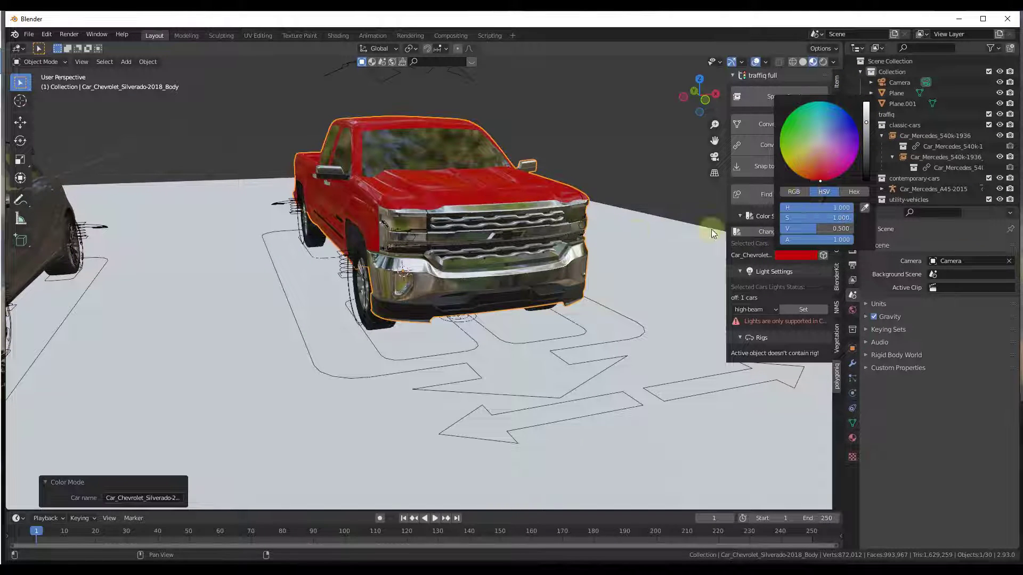
{"action": "mouse_move", "coordinate": [493, 282]}
{"action": "middle_mouse_down"}
{"action": "mouse_move", "coordinate": [640, 275]}
{"action": "mouse_move", "coordinate": [562, 278]}
{"action": "middle_mouse_up"}
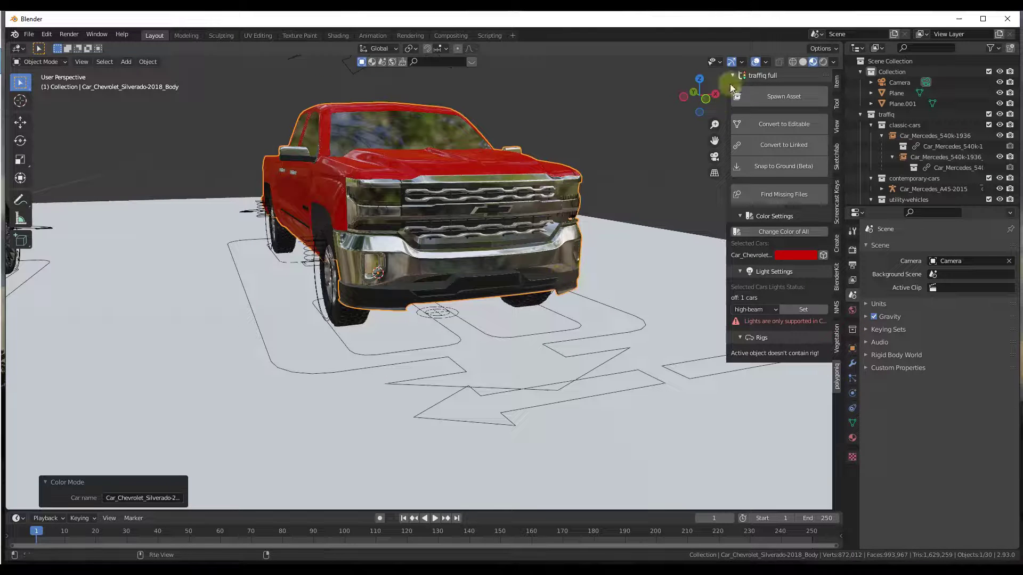
Step: Switch the viewport to Rendered shading using Cycles on GPU Compute
{"action": "key", "text": "Tab"}
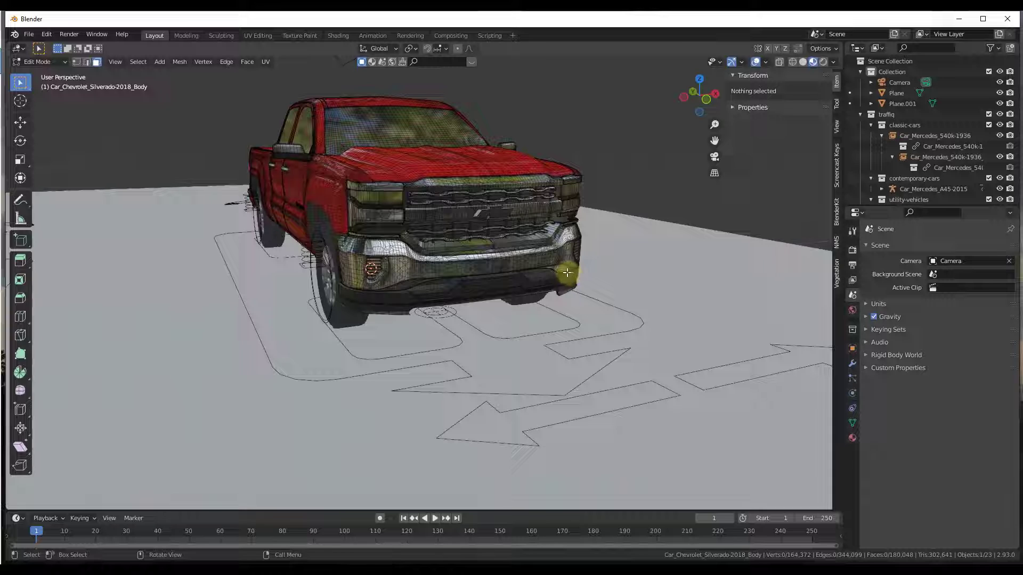
{"action": "key", "text": "Tab"}
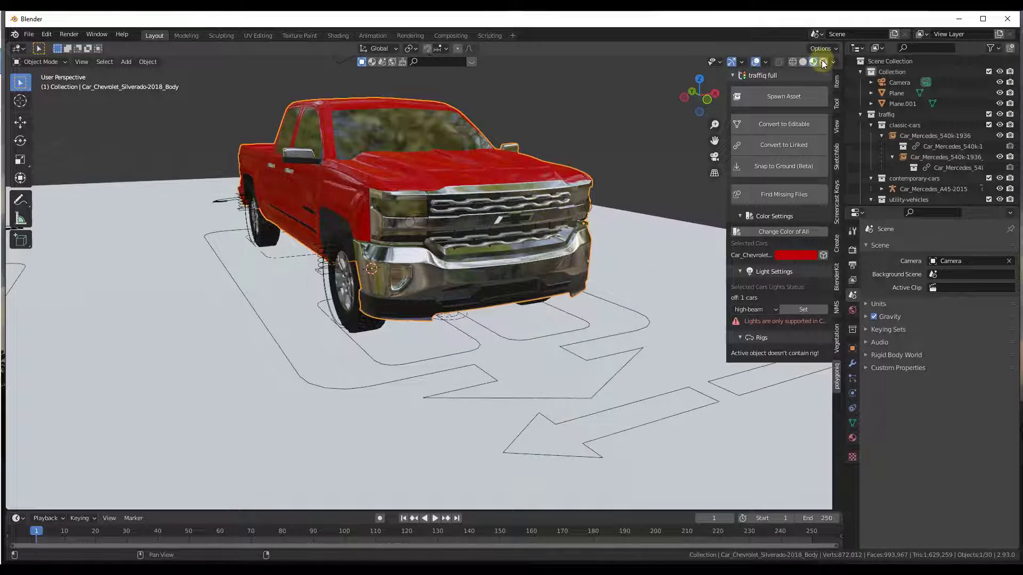
{"action": "left_click", "coordinate": [823, 63]}
{"action": "left_click", "coordinate": [852, 248]}
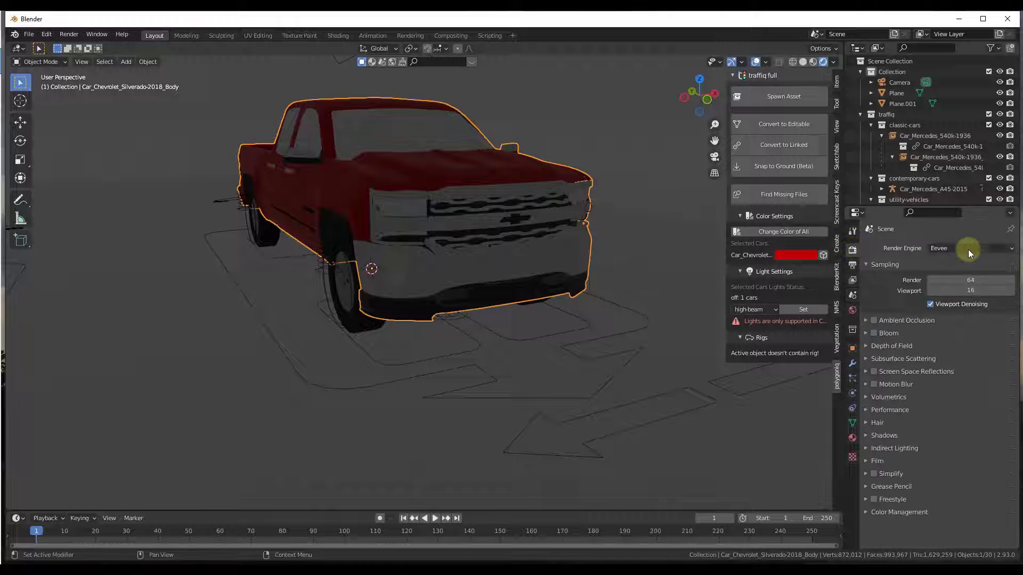
{"action": "left_click", "coordinate": [968, 249]}
{"action": "left_click", "coordinate": [947, 282]}
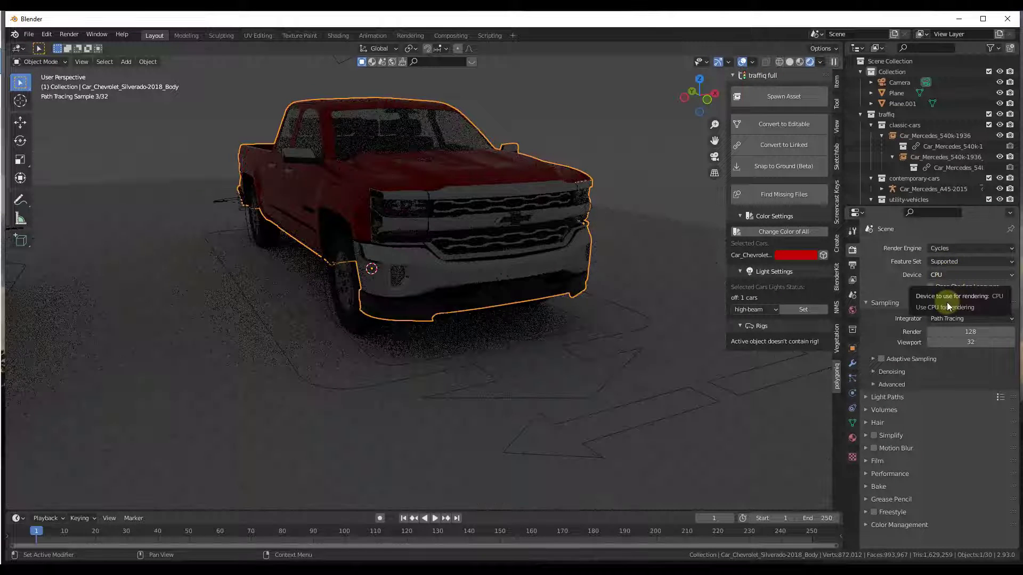
{"action": "left_click", "coordinate": [943, 276]}
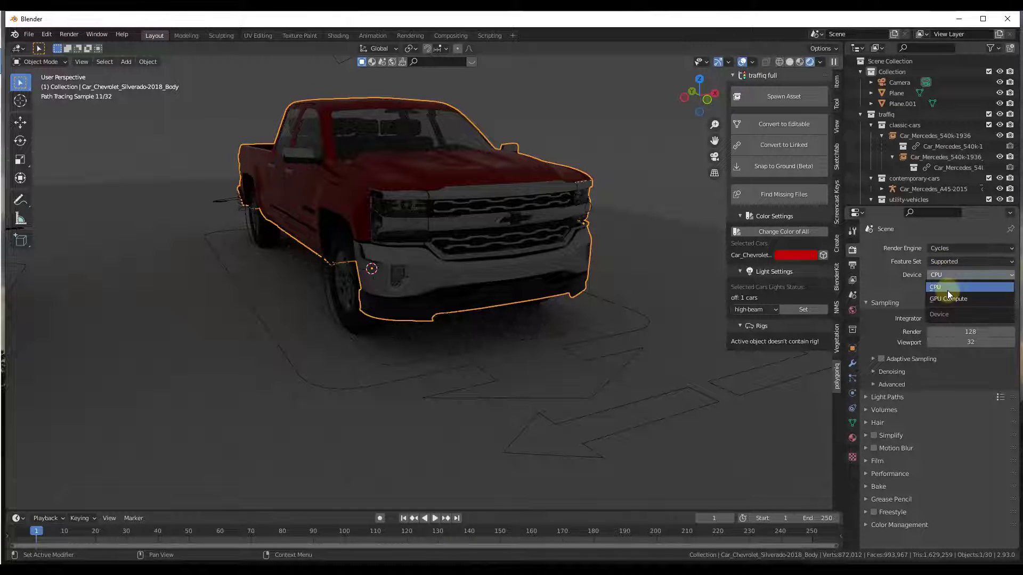
{"action": "left_click", "coordinate": [946, 299]}
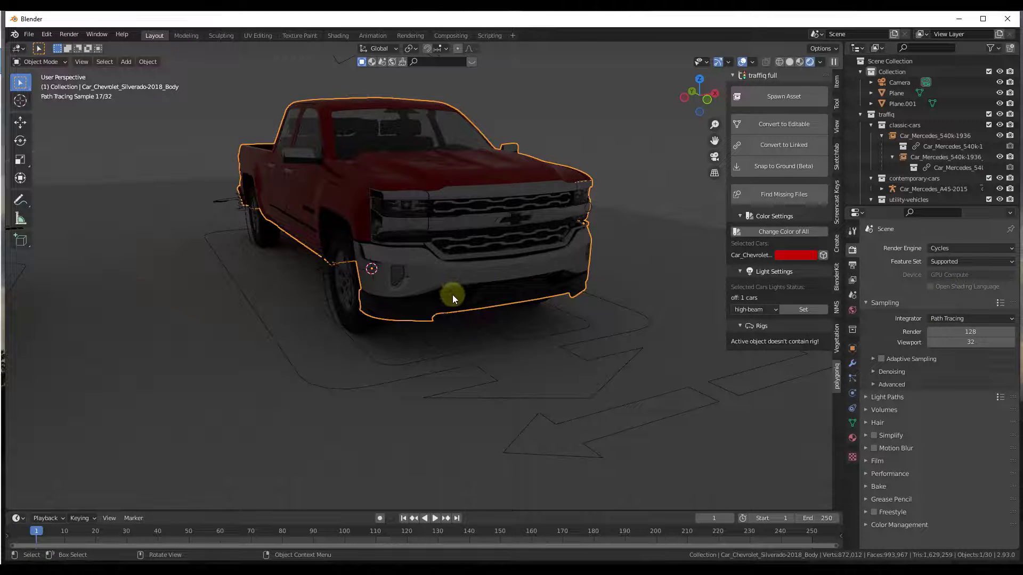
{"action": "middle_click_drag", "start_coordinate": [452, 295], "coordinate": [486, 248]}
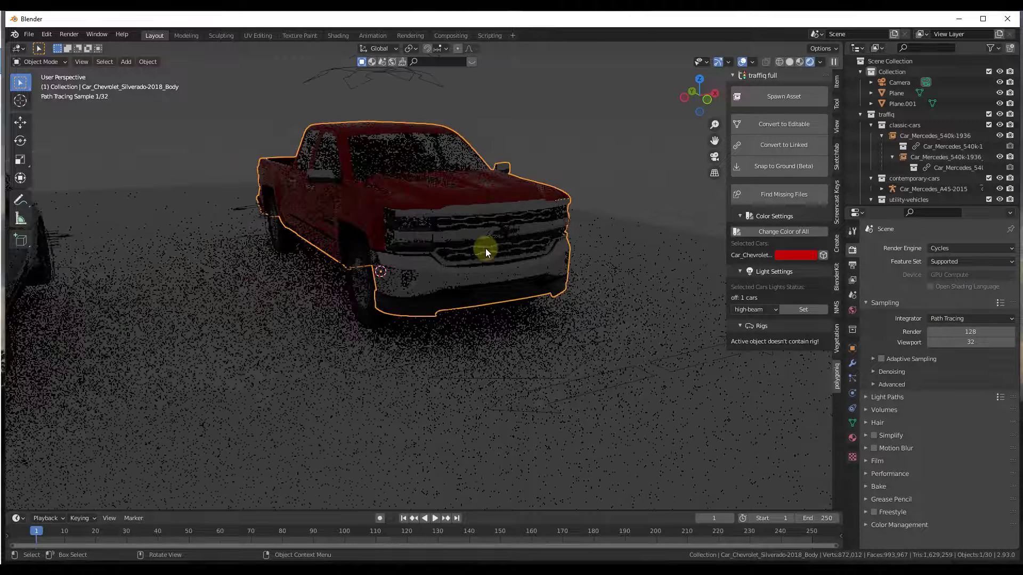
Step: Set the Silverado's lights to park, then low beam, then high beam
{"action": "left_click", "coordinate": [749, 309]}
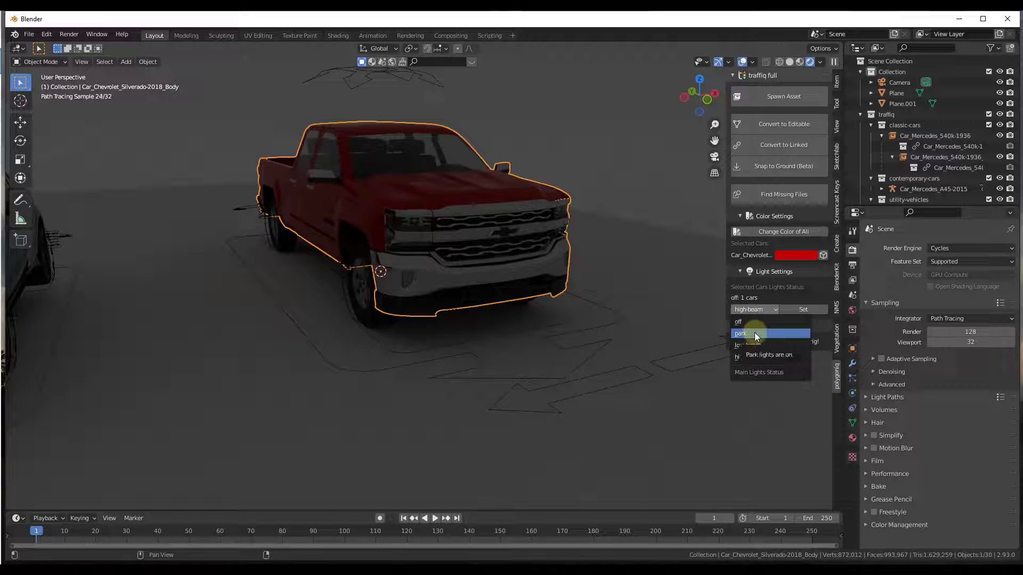
{"action": "left_click", "coordinate": [754, 333]}
{"action": "left_click", "coordinate": [806, 308]}
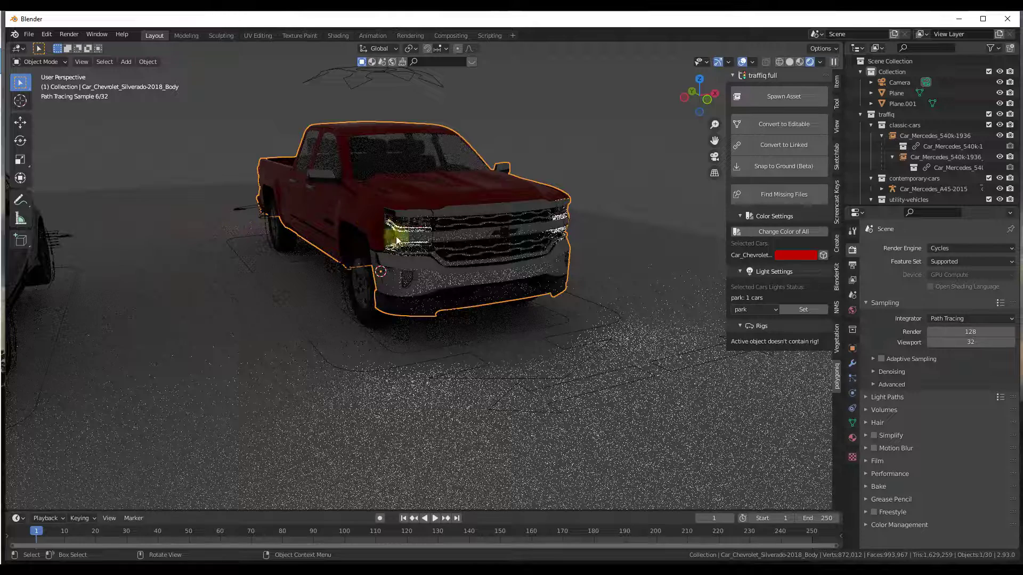
{"action": "left_click", "coordinate": [761, 310]}
{"action": "left_click", "coordinate": [758, 344]}
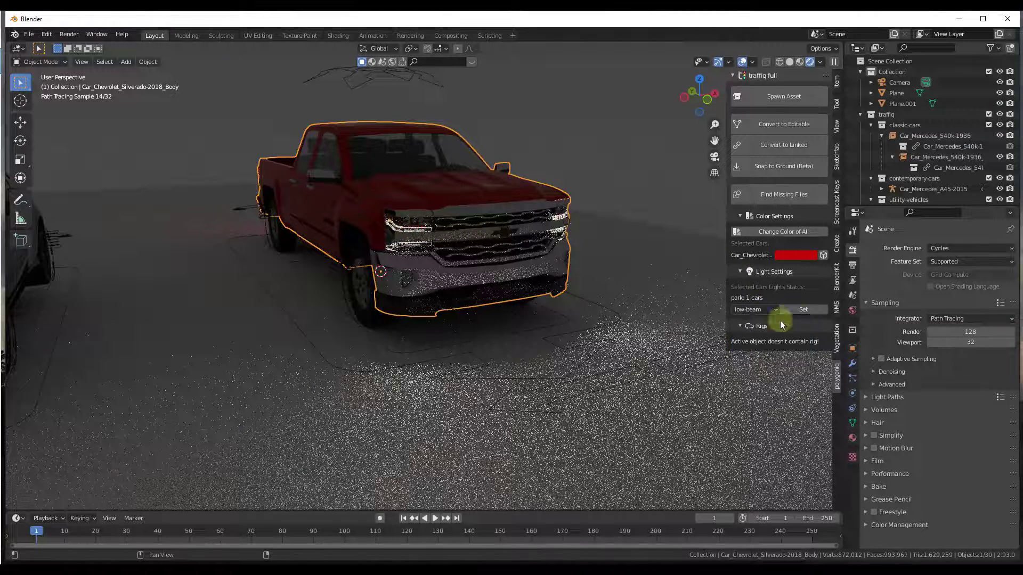
{"action": "left_click", "coordinate": [806, 310]}
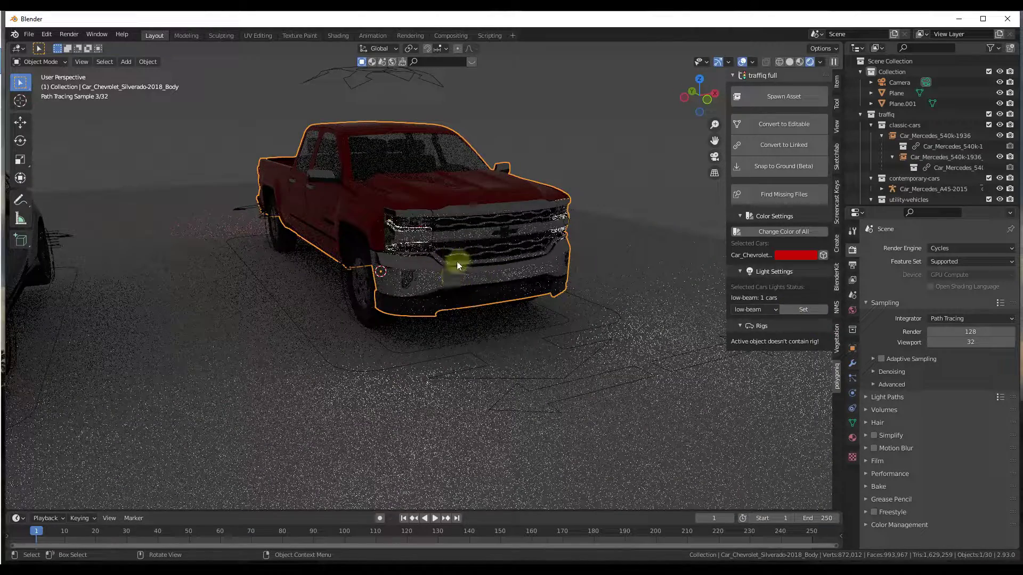
{"action": "left_click", "coordinate": [755, 309]}
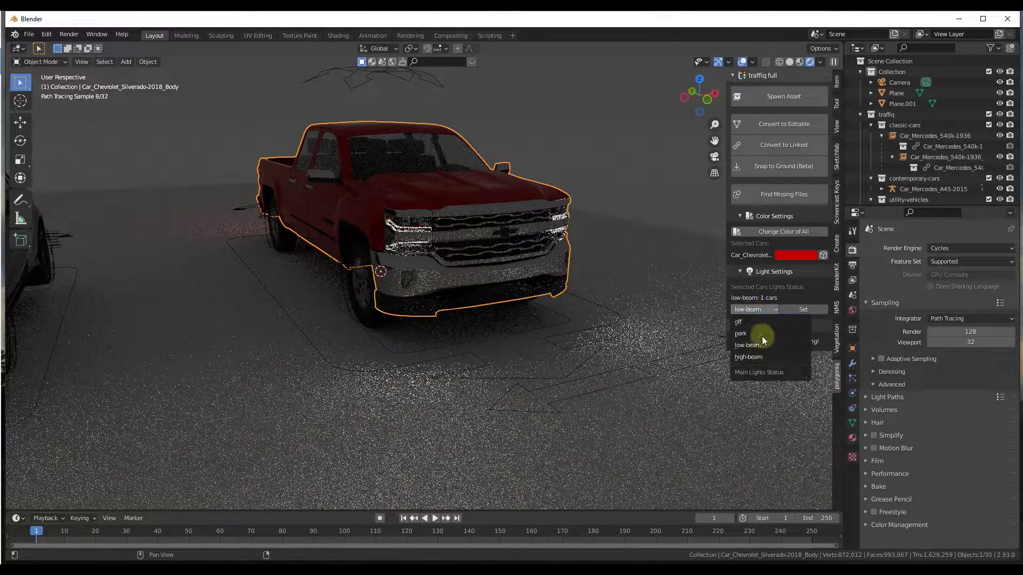
{"action": "left_click", "coordinate": [763, 357]}
{"action": "left_click", "coordinate": [806, 309]}
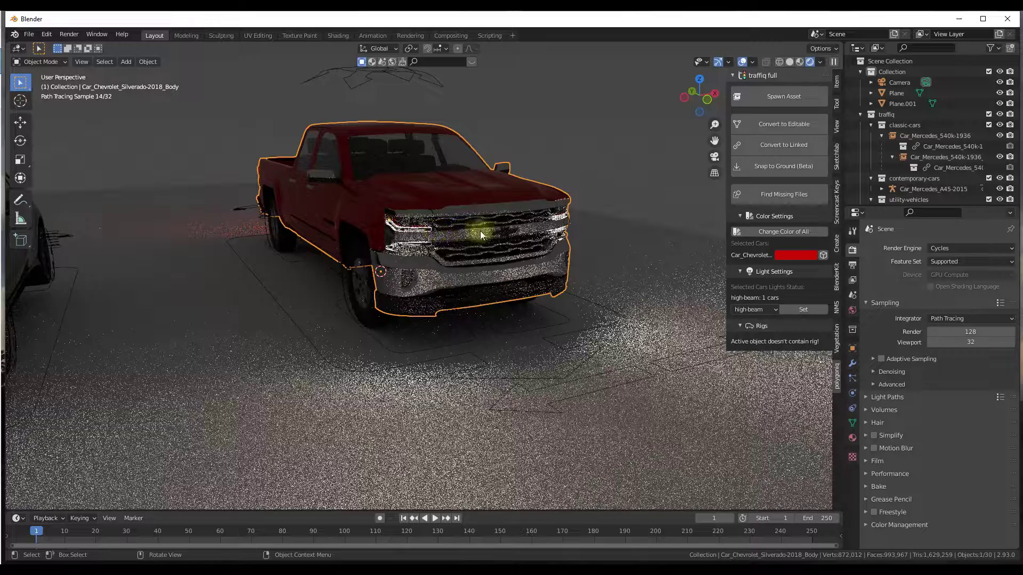
{"action": "mouse_move", "coordinate": [221, 229]}
{"action": "middle_mouse_down"}
{"action": "mouse_move", "coordinate": [403, 232]}
{"action": "mouse_move", "coordinate": [343, 238]}
{"action": "middle_mouse_up"}
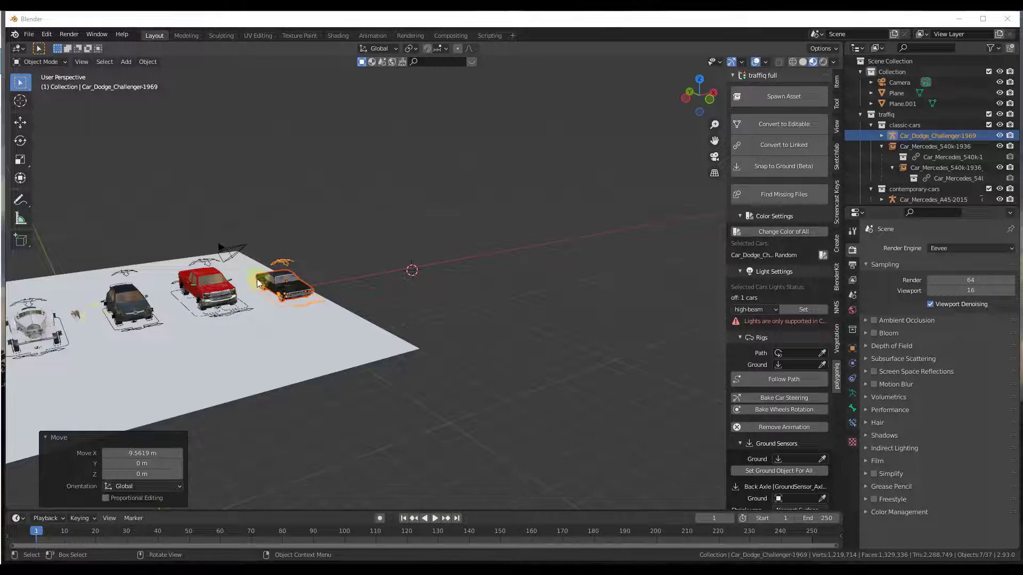
{"action": "scroll", "coordinate": [328, 323], "scroll_direction": "up", "scroll_amount": 5}
Step: Snap the Dodge Challenger to the ground, lift it along Z, then snap it down again
{"action": "mouse_move", "coordinate": [328, 322]}
{"action": "middle_mouse_down"}
{"action": "mouse_move", "coordinate": [367, 310]}
{"action": "mouse_move", "coordinate": [303, 283]}
{"action": "middle_mouse_up"}
{"action": "scroll", "coordinate": [326, 305], "scroll_direction": "up", "scroll_amount": 3}
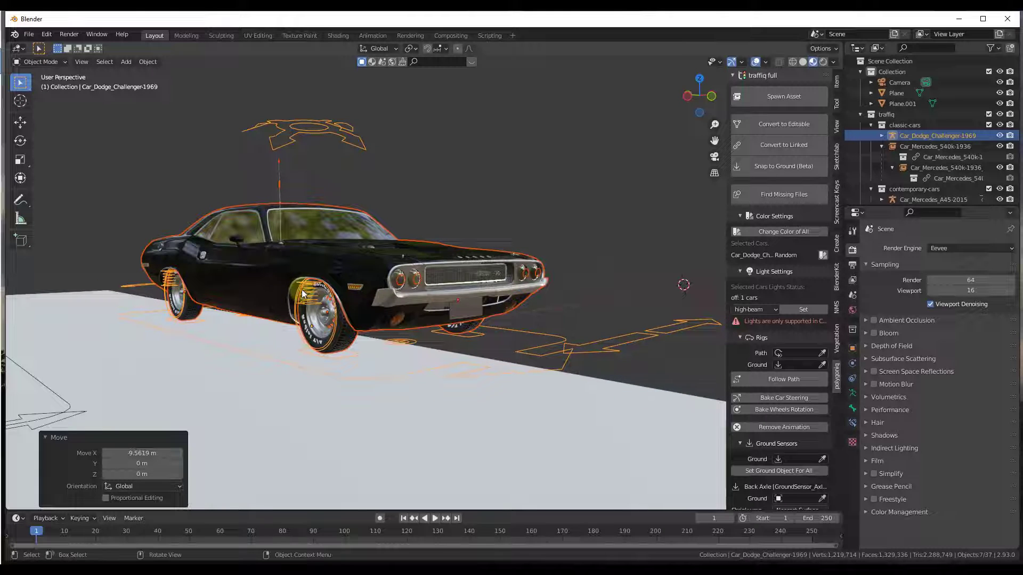
{"action": "left_click", "coordinate": [776, 167]}
{"action": "key", "text": "g"}
{"action": "key", "text": "z"}
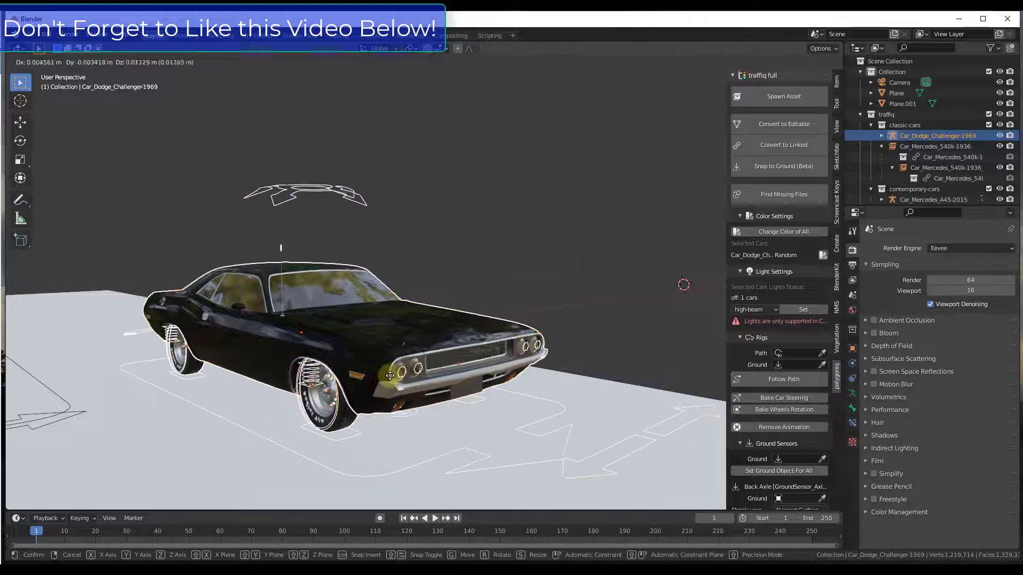
{"action": "left_click", "coordinate": [407, 231]}
{"action": "middle_click_drag", "start_coordinate": [404, 233], "coordinate": [396, 250]}
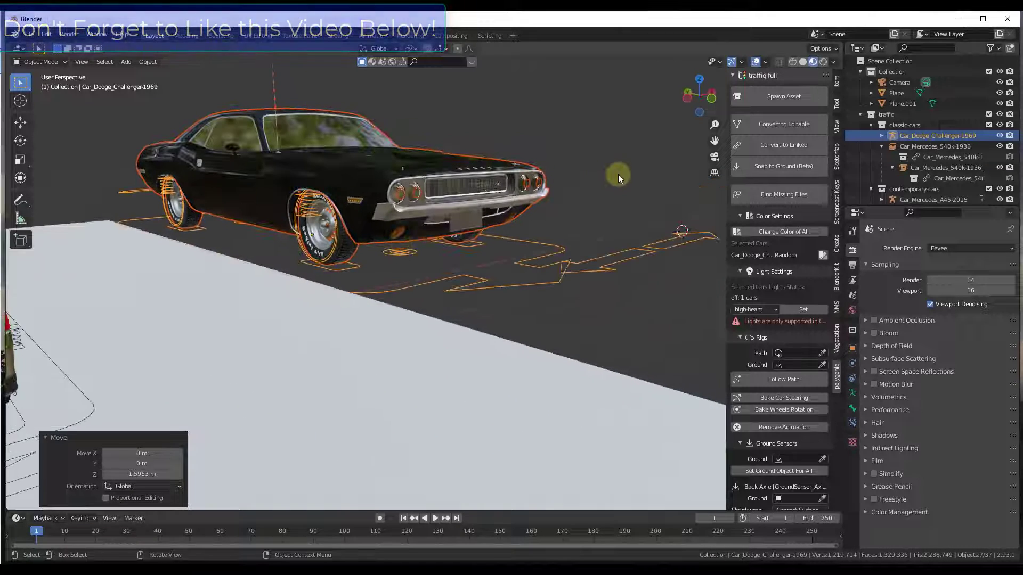
{"action": "left_click", "coordinate": [783, 167]}
{"action": "scroll", "coordinate": [659, 211], "scroll_direction": "down", "scroll_amount": 4}
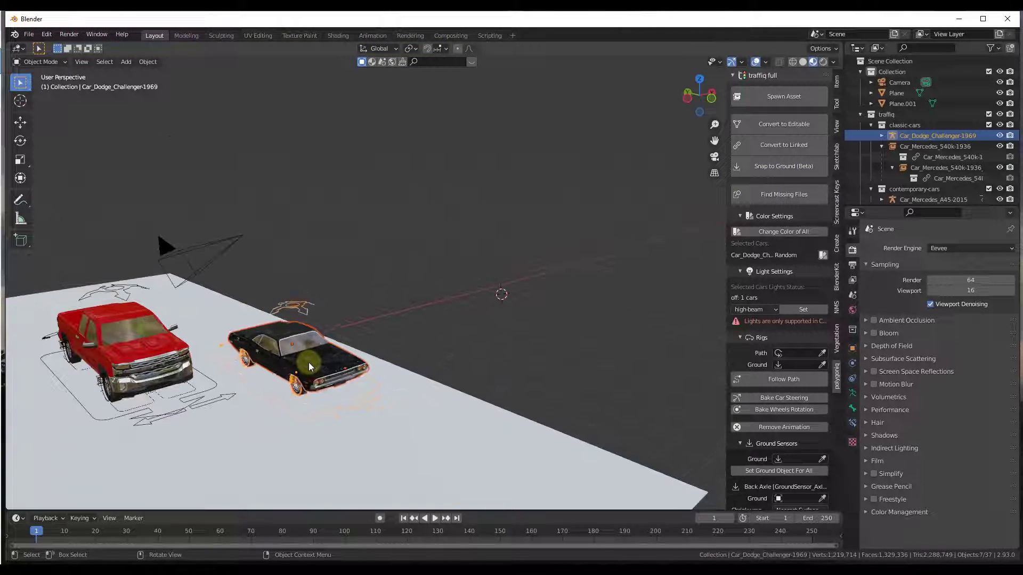
Step: Move the Challenger about 10.7 m along X, away from the other cars
{"action": "key", "text": "g"}
{"action": "key", "text": "y"}
{"action": "key", "text": "x"}
{"action": "left_click", "coordinate": [608, 287]}
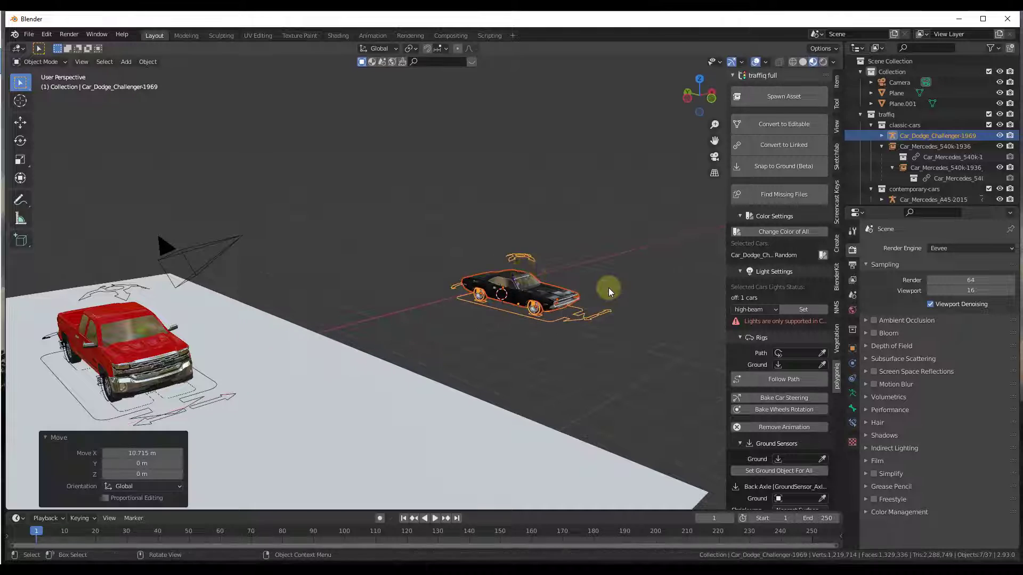
{"action": "scroll", "coordinate": [604, 325], "scroll_direction": "up", "scroll_amount": 3}
{"action": "mouse_move", "coordinate": [603, 325]}
{"action": "middle_mouse_down"}
{"action": "mouse_move", "coordinate": [427, 272]}
{"action": "mouse_move", "coordinate": [503, 330]}
{"action": "middle_mouse_up"}
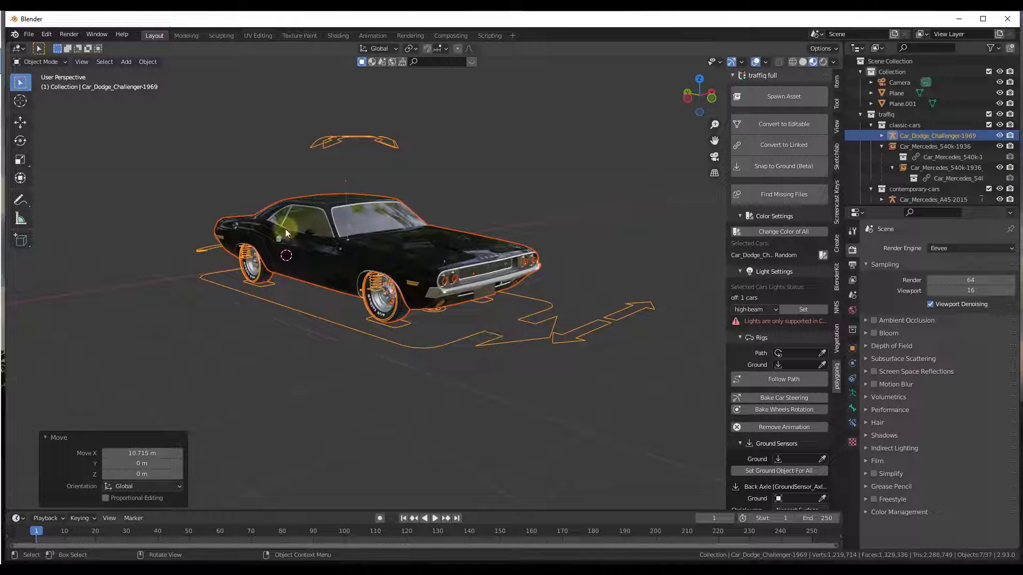
Step: In Pose Mode, move the Challenger rig's root bone along Y to shift the car
{"action": "left_click", "coordinate": [40, 61]}
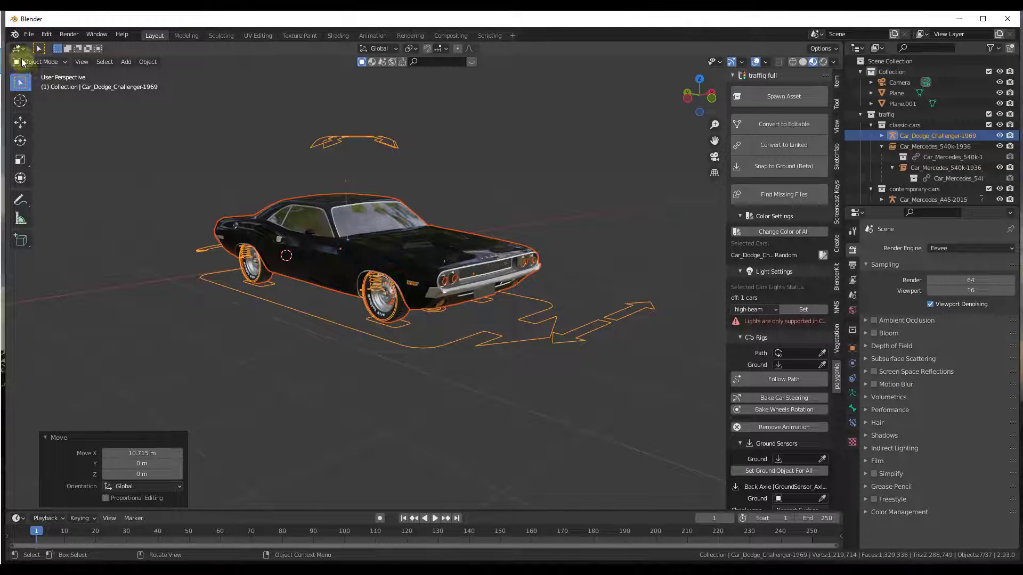
{"action": "left_click", "coordinate": [40, 97]}
{"action": "left_click", "coordinate": [464, 340]}
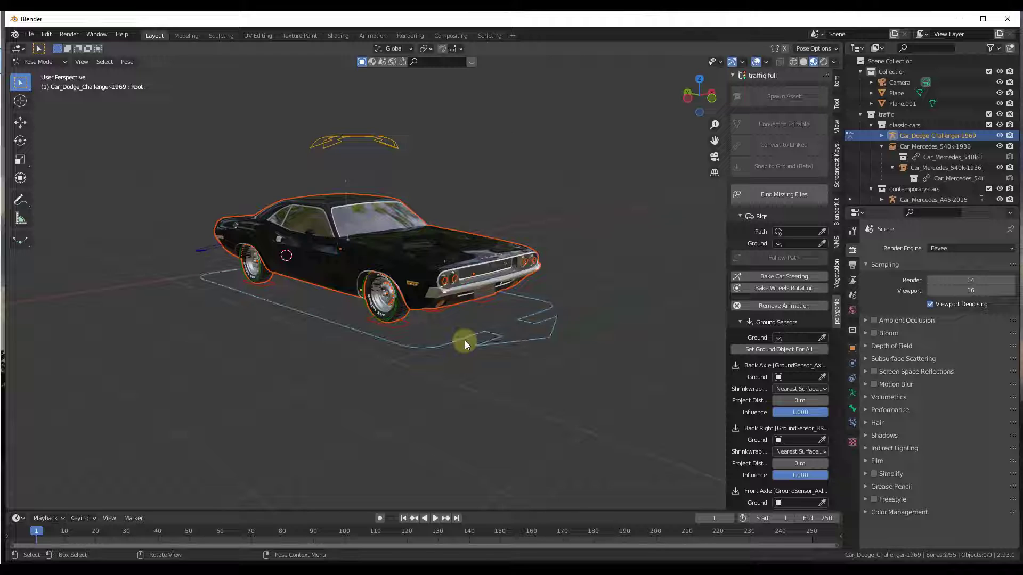
{"action": "key", "text": "g"}
{"action": "key", "text": "y"}
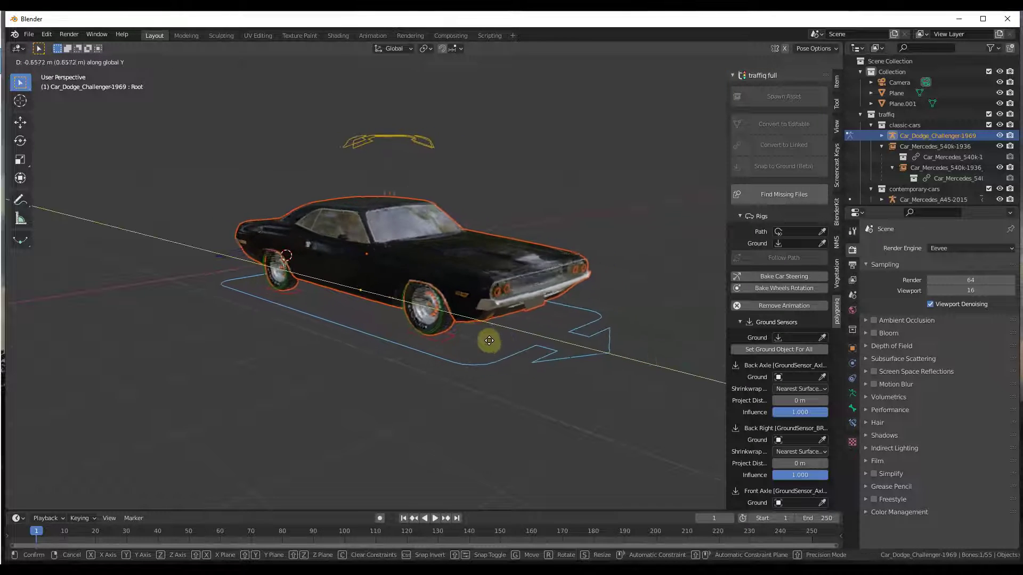
{"action": "left_click", "coordinate": [486, 340]}
Step: Move the GroundSensor_FR_0 bone to tilt the car
{"action": "left_click", "coordinate": [399, 325]}
{"action": "key", "text": "g"}
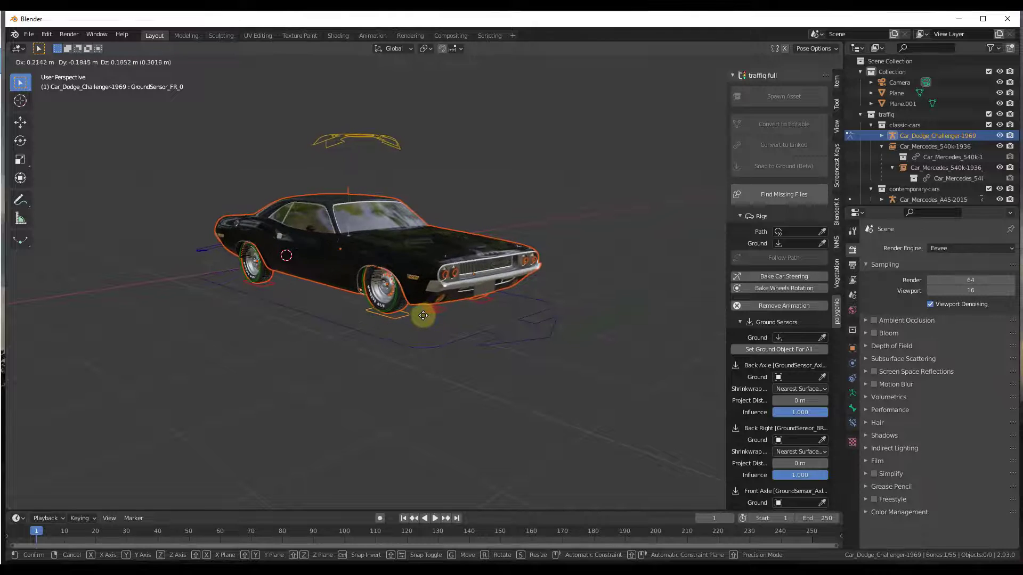
{"action": "left_click", "coordinate": [424, 320]}
{"action": "middle_click_drag", "start_coordinate": [445, 289], "coordinate": [506, 302]}
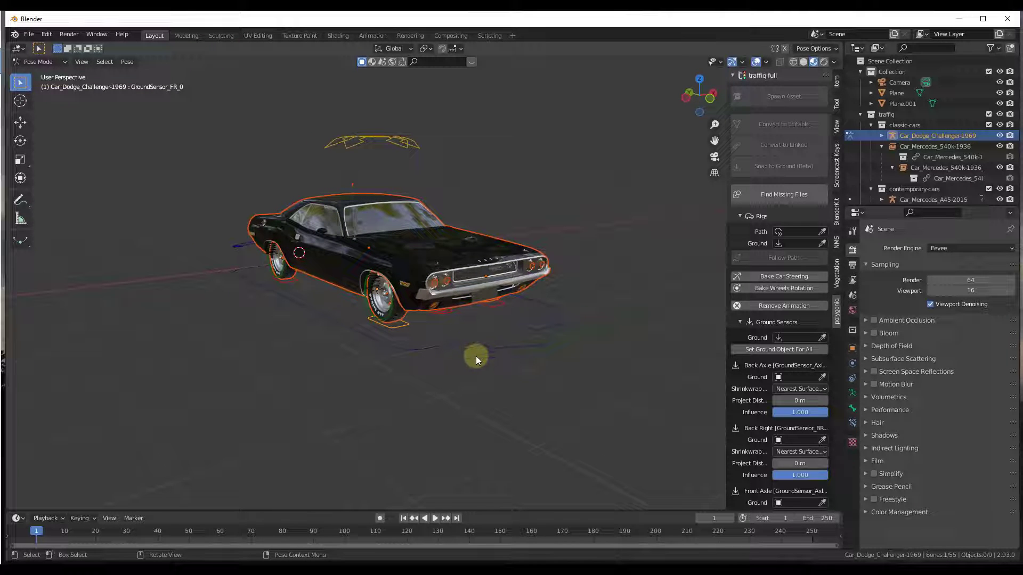
{"action": "scroll", "coordinate": [405, 371], "scroll_direction": "down", "scroll_amount": 2}
{"action": "middle_click_drag", "start_coordinate": [406, 371], "coordinate": [525, 380]}
Step: Toggle the rig into Edit Mode and back, then return to Object Mode
{"action": "key", "text": "Tab"}
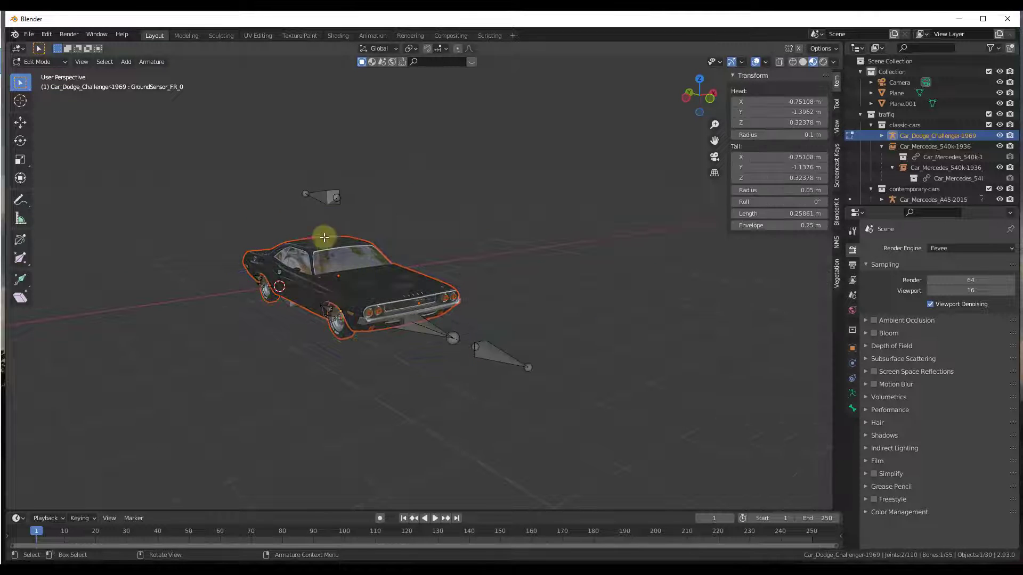
{"action": "key", "text": "Tab"}
{"action": "left_click", "coordinate": [38, 61]}
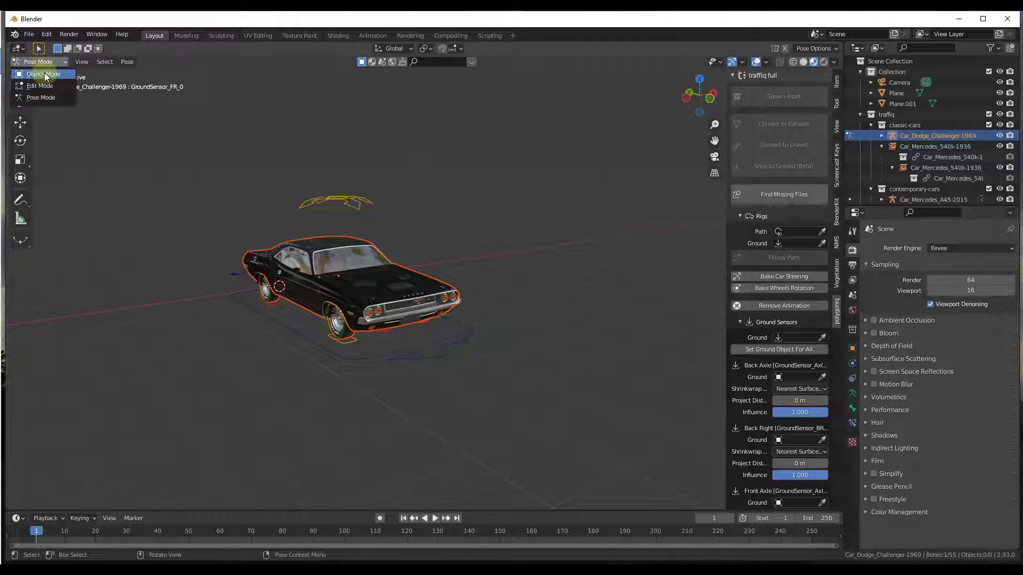
{"action": "left_click", "coordinate": [45, 74]}
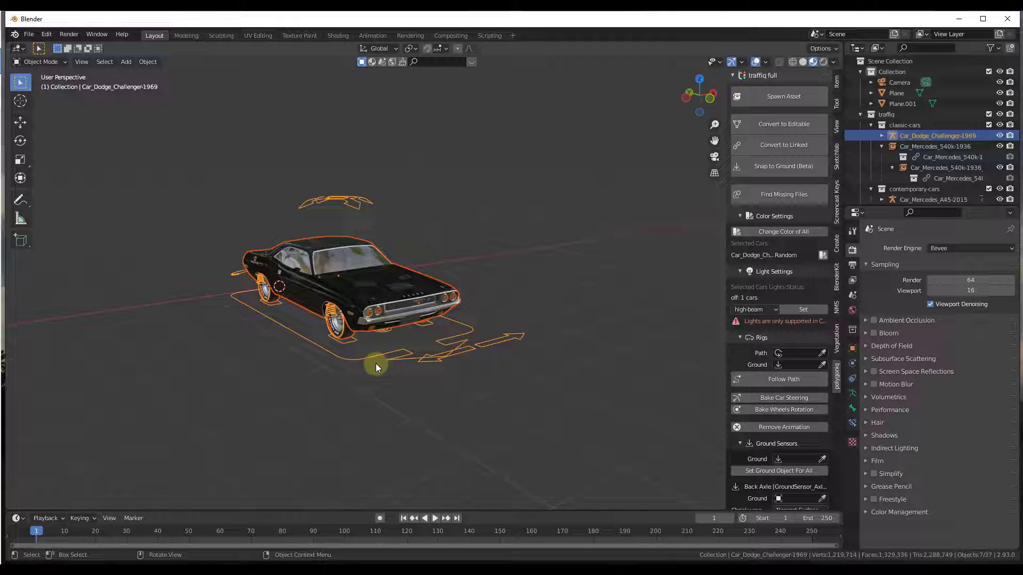
Step: From the top view, extrude a new point from the Bezier path's end
{"action": "middle_click_drag", "start_coordinate": [376, 363], "coordinate": [346, 334]}
{"action": "middle_click_drag", "start_coordinate": [514, 339], "coordinate": [512, 304]}
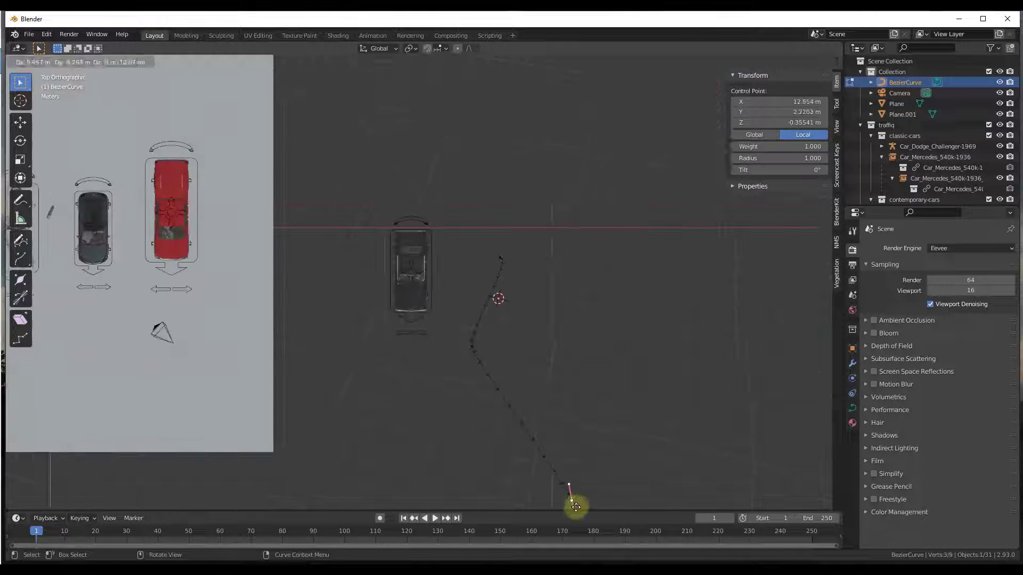
{"action": "scroll", "coordinate": [530, 333], "scroll_direction": "down", "scroll_amount": 2}
{"action": "key", "text": "e"}
{"action": "left_click", "coordinate": [550, 308]}
{"action": "key", "text": "v"}
{"action": "left_click", "coordinate": [519, 309]}
{"action": "key", "text": "s"}
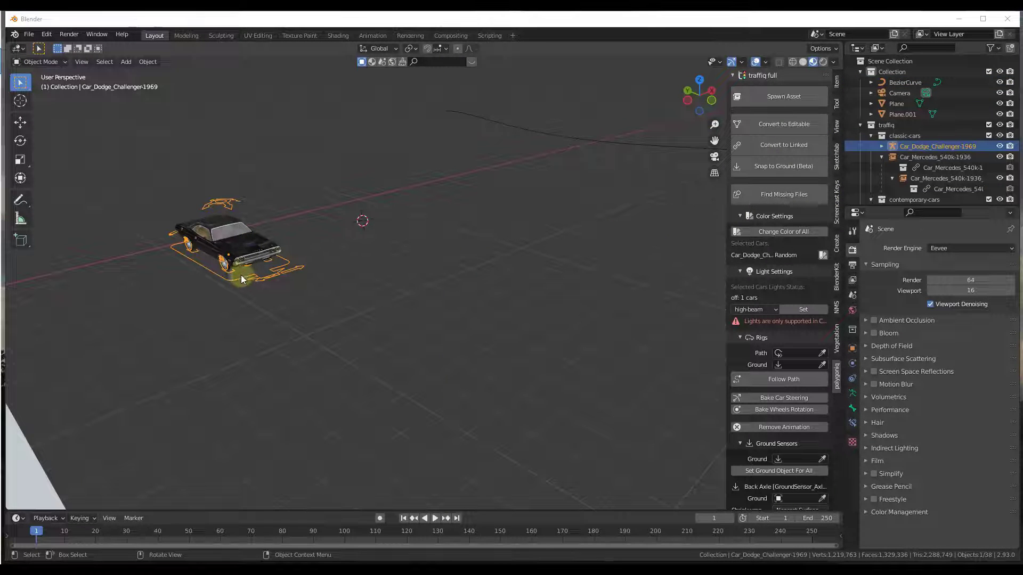
Step: Set BezierCurve as the Path in the traffiq Rigs panel
{"action": "left_click", "coordinate": [249, 283]}
{"action": "scroll", "coordinate": [807, 320], "scroll_direction": "down", "scroll_amount": 2}
{"action": "scroll", "coordinate": [804, 306], "scroll_direction": "down", "scroll_amount": 2}
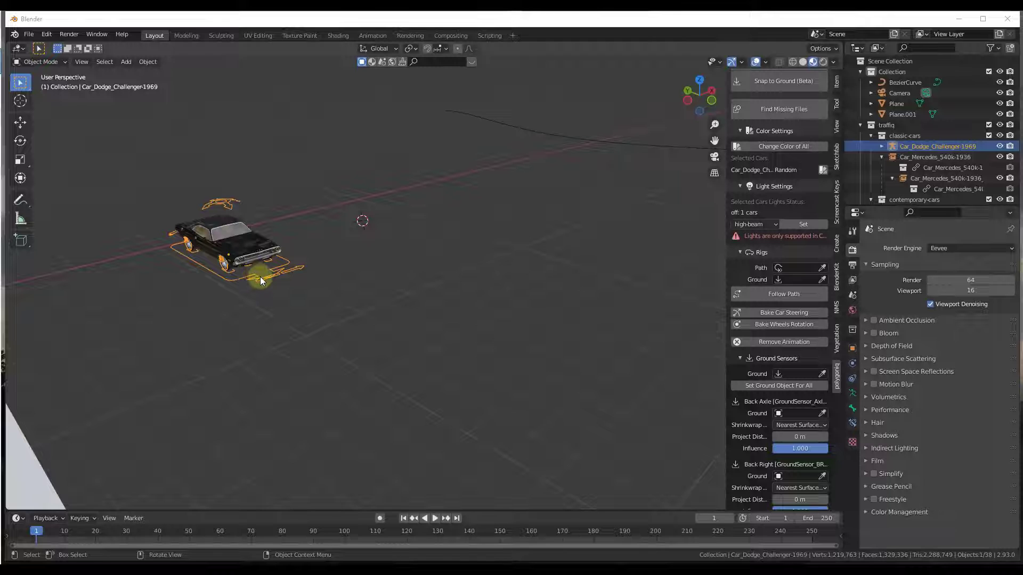
{"action": "left_click", "coordinate": [822, 267]}
{"action": "left_click", "coordinate": [445, 112]}
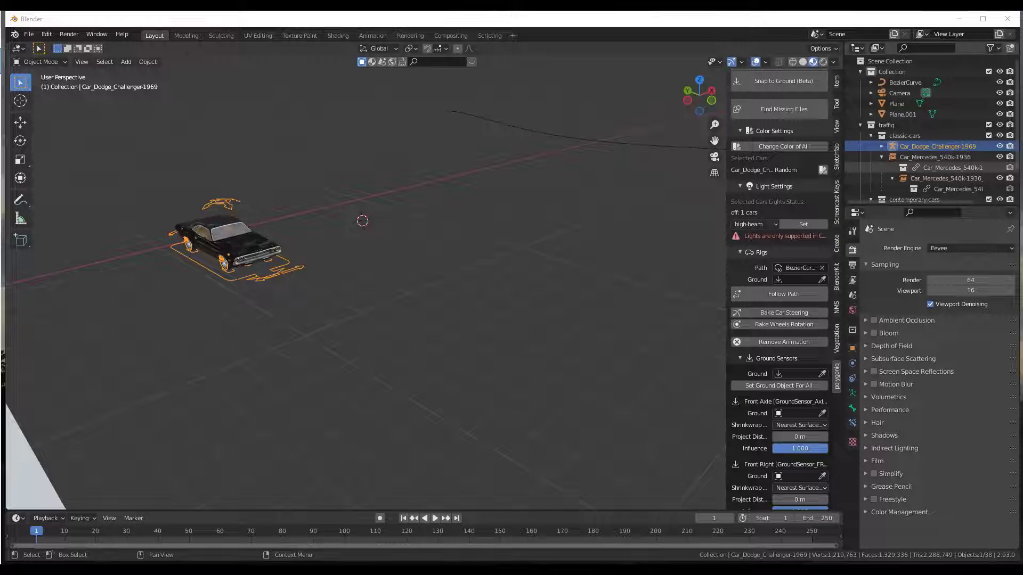
Step: Run Follow Path with Bake Wheel Rotation, baking steering and wheel rotation for frames 1–250
{"action": "left_click", "coordinate": [783, 294]}
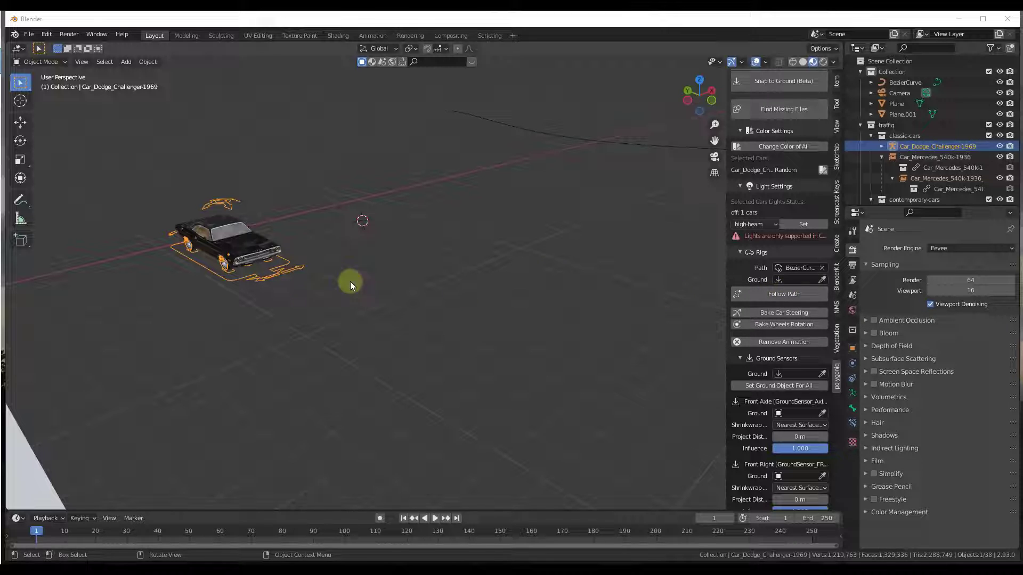
{"action": "left_click", "coordinate": [775, 294]}
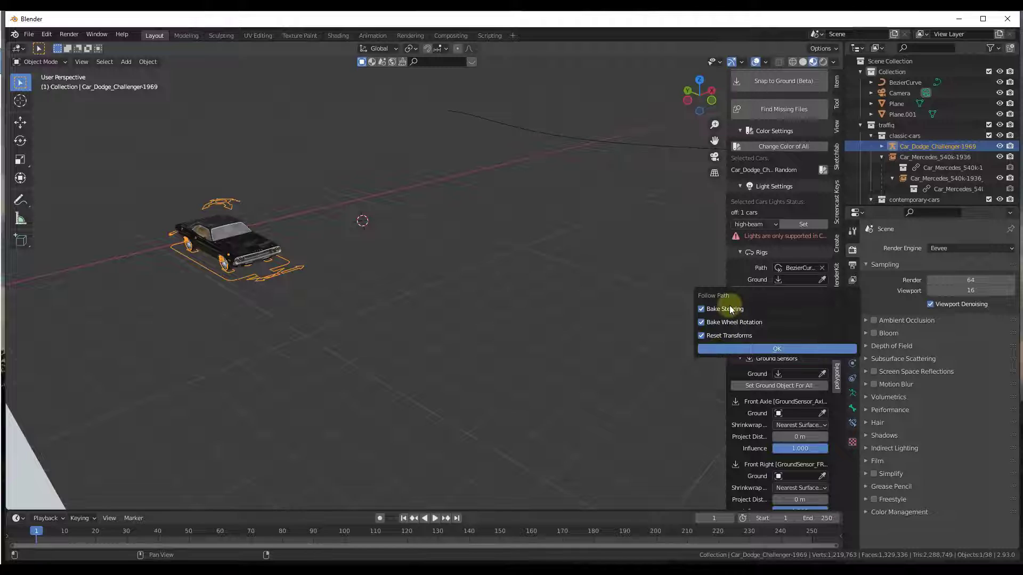
{"action": "left_click", "coordinate": [702, 322]}
{"action": "left_click", "coordinate": [772, 349]}
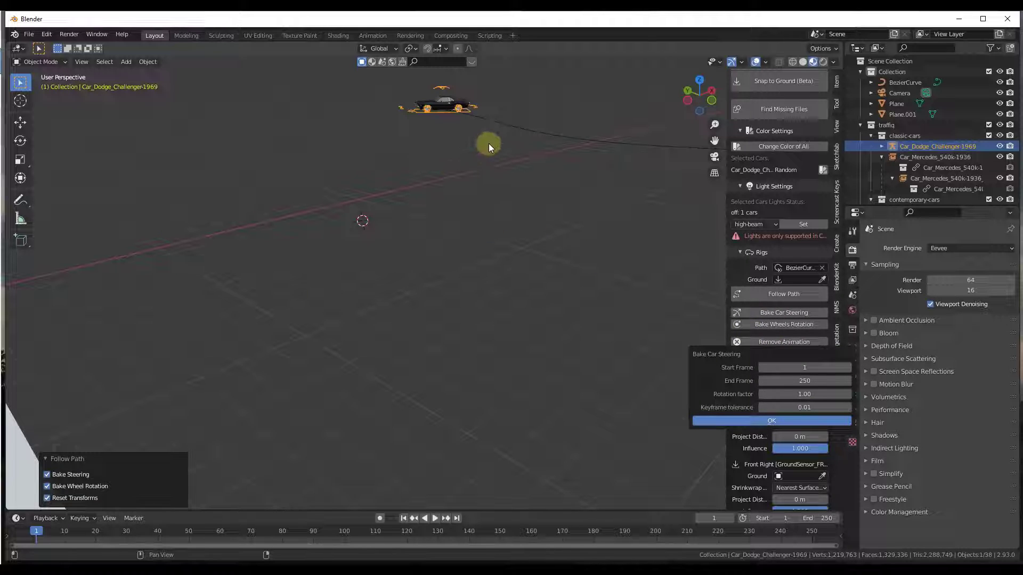
{"action": "left_click", "coordinate": [784, 422]}
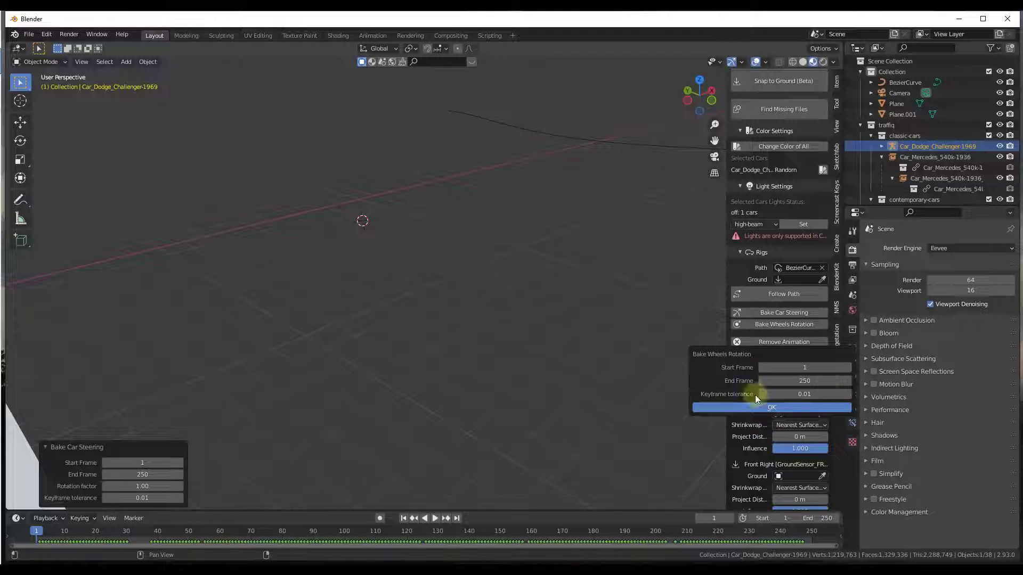
{"action": "left_click", "coordinate": [767, 406]}
{"action": "key", "text": "space"}
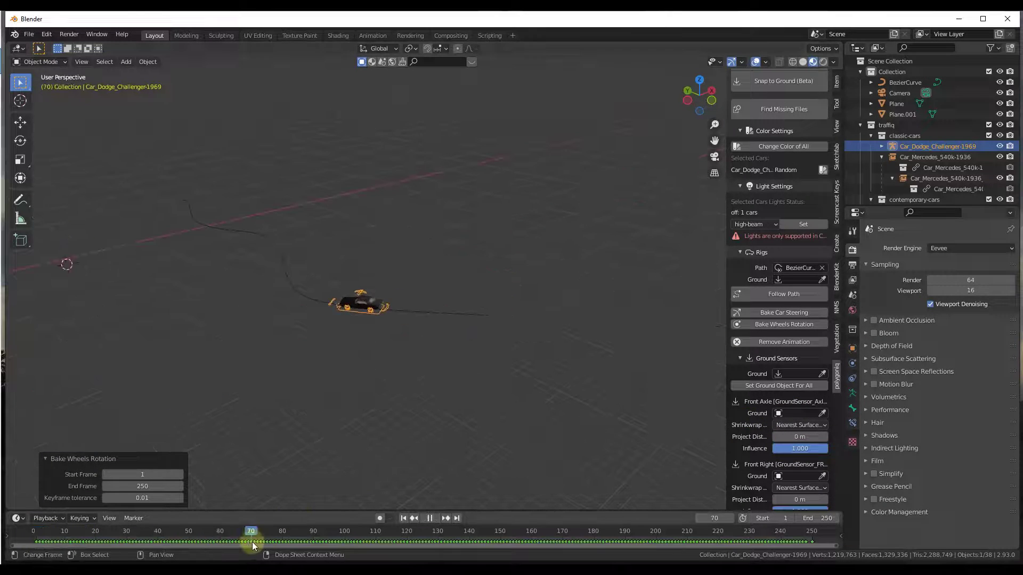
{"action": "key", "text": "space"}
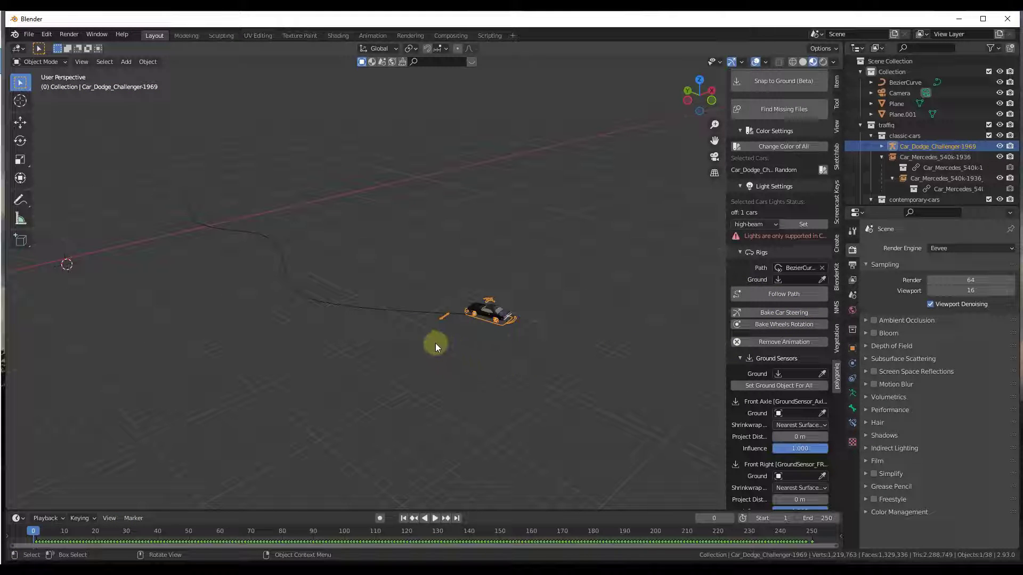
{"action": "scroll", "coordinate": [472, 324], "scroll_direction": "up", "scroll_amount": 2}
{"action": "scroll", "coordinate": [502, 307], "scroll_direction": "up", "scroll_amount": 4}
{"action": "mouse_move", "coordinate": [501, 307]}
{"action": "middle_mouse_down"}
{"action": "mouse_move", "coordinate": [478, 303]}
{"action": "mouse_move", "coordinate": [547, 301]}
{"action": "mouse_move", "coordinate": [574, 276]}
{"action": "middle_mouse_up"}
{"action": "scroll", "coordinate": [573, 276], "scroll_direction": "down", "scroll_amount": 3}
{"action": "scroll", "coordinate": [572, 276], "scroll_direction": "down", "scroll_amount": 3}
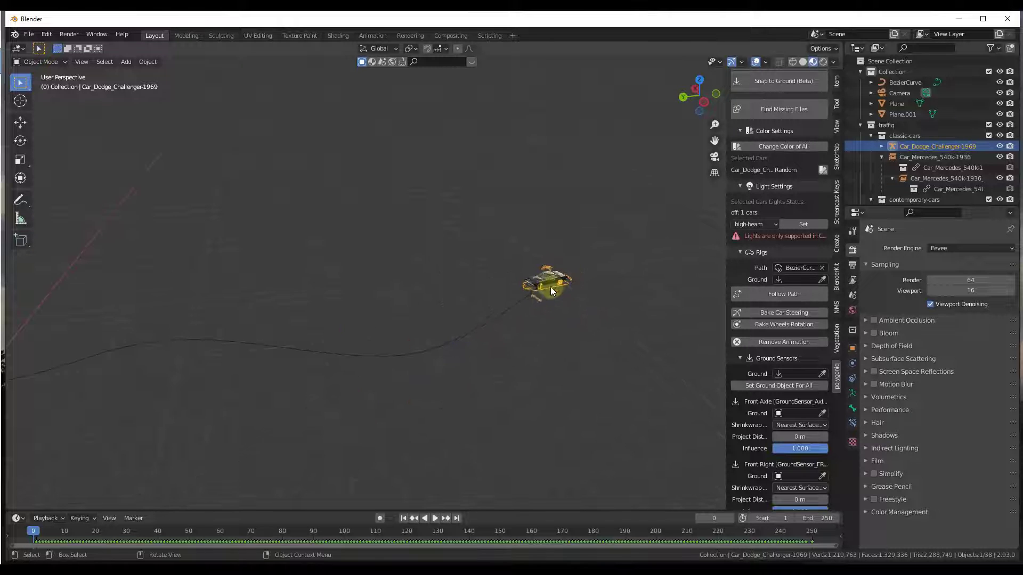
{"action": "left_click", "coordinate": [437, 519]}
{"action": "scroll", "coordinate": [557, 326], "scroll_direction": "up", "scroll_amount": 2}
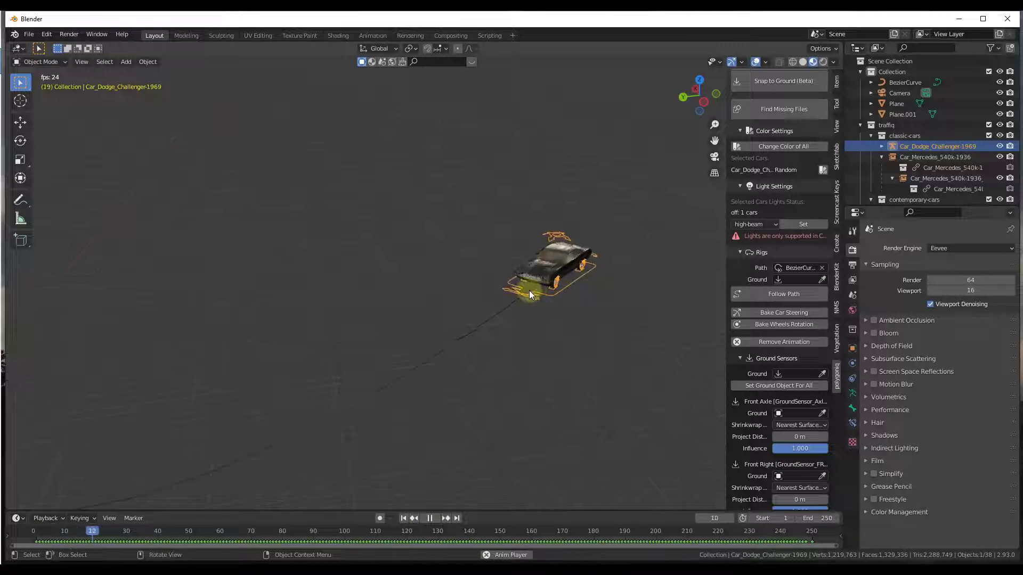
{"action": "scroll", "coordinate": [529, 279], "scroll_direction": "up", "scroll_amount": 2}
{"action": "scroll", "coordinate": [497, 327], "scroll_direction": "up", "scroll_amount": 3}
{"action": "mouse_move", "coordinate": [410, 412]}
{"action": "middle_mouse_down"}
{"action": "mouse_move", "coordinate": [320, 392]}
{"action": "mouse_move", "coordinate": [570, 233]}
{"action": "mouse_move", "coordinate": [203, 304]}
{"action": "mouse_move", "coordinate": [498, 440]}
{"action": "mouse_move", "coordinate": [514, 242]}
{"action": "mouse_move", "coordinate": [487, 202]}
{"action": "middle_mouse_up"}
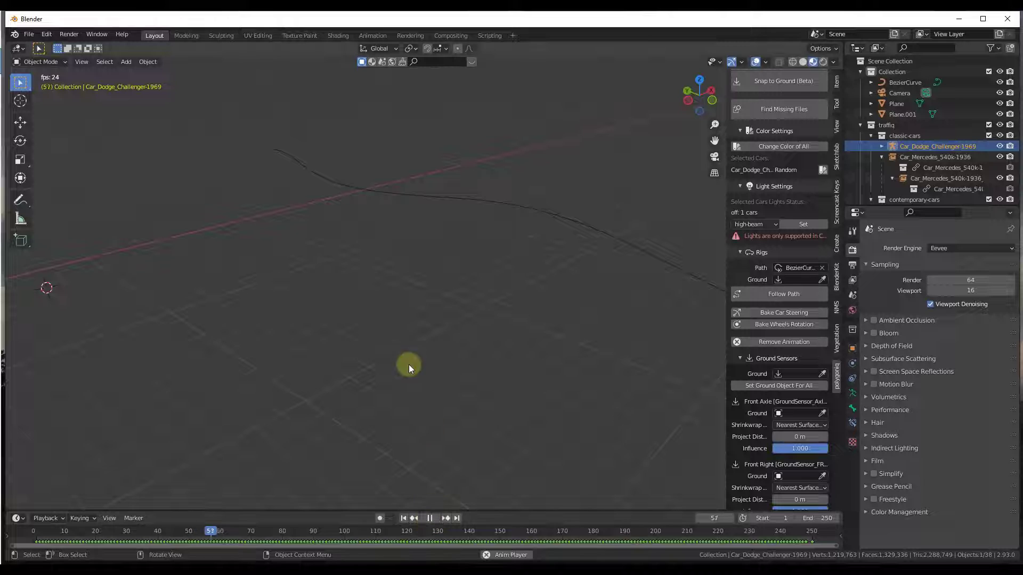
{"action": "mouse_move", "coordinate": [368, 254]}
{"action": "middle_mouse_down"}
{"action": "mouse_move", "coordinate": [498, 244]}
{"action": "mouse_move", "coordinate": [479, 236]}
{"action": "middle_mouse_up"}
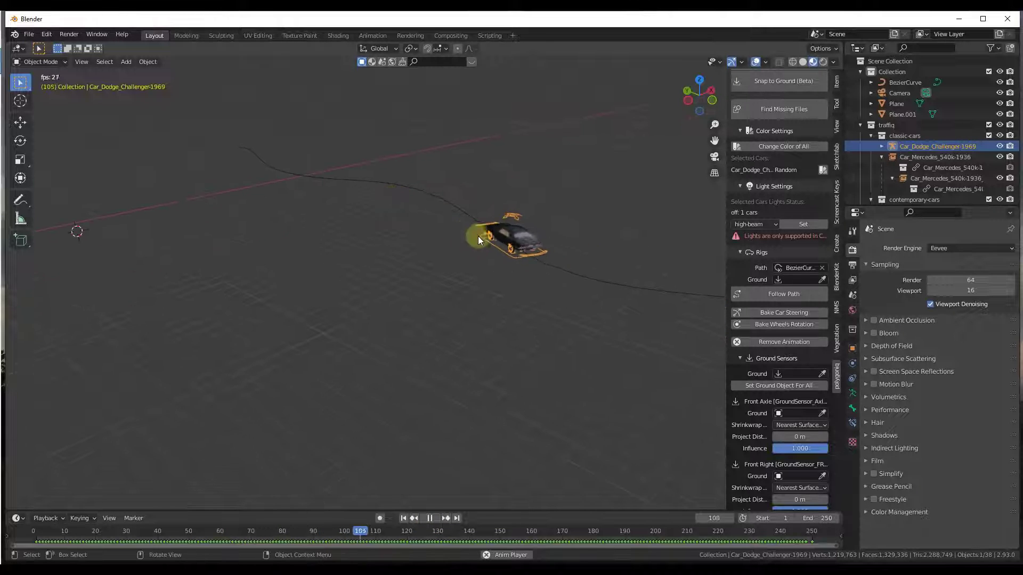
{"action": "left_click", "coordinate": [431, 521]}
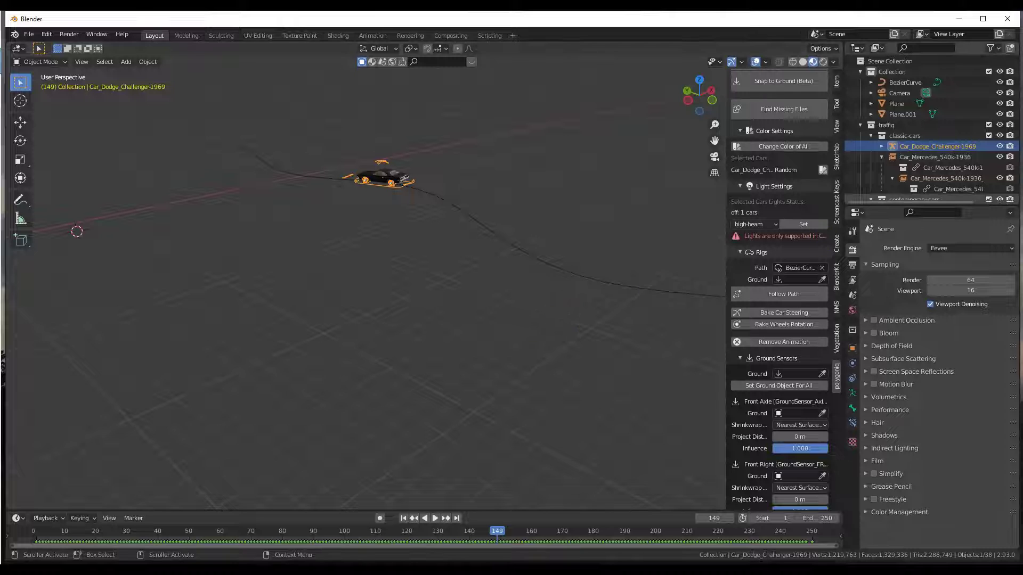
{"action": "scroll", "coordinate": [744, 280], "scroll_direction": "down", "scroll_amount": 4}
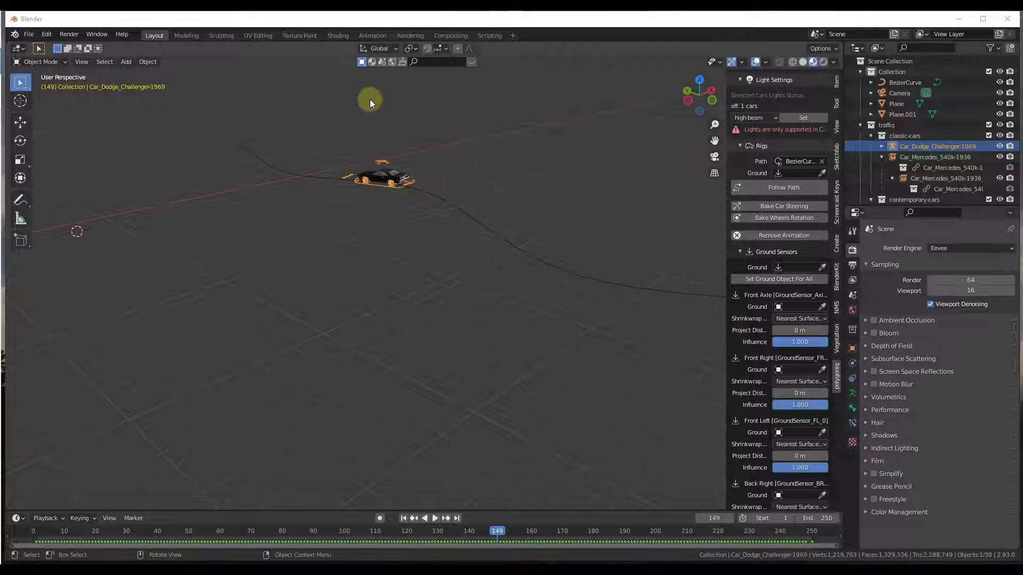
{"action": "scroll", "coordinate": [303, 200], "scroll_direction": "up", "scroll_amount": 3}
{"action": "scroll", "coordinate": [375, 209], "scroll_direction": "up", "scroll_amount": 5}
{"action": "mouse_move", "coordinate": [437, 232]}
{"action": "middle_mouse_down"}
{"action": "mouse_move", "coordinate": [452, 242]}
{"action": "mouse_move", "coordinate": [528, 227]}
{"action": "middle_mouse_up"}
{"action": "scroll", "coordinate": [449, 285], "scroll_direction": "down", "scroll_amount": 3}
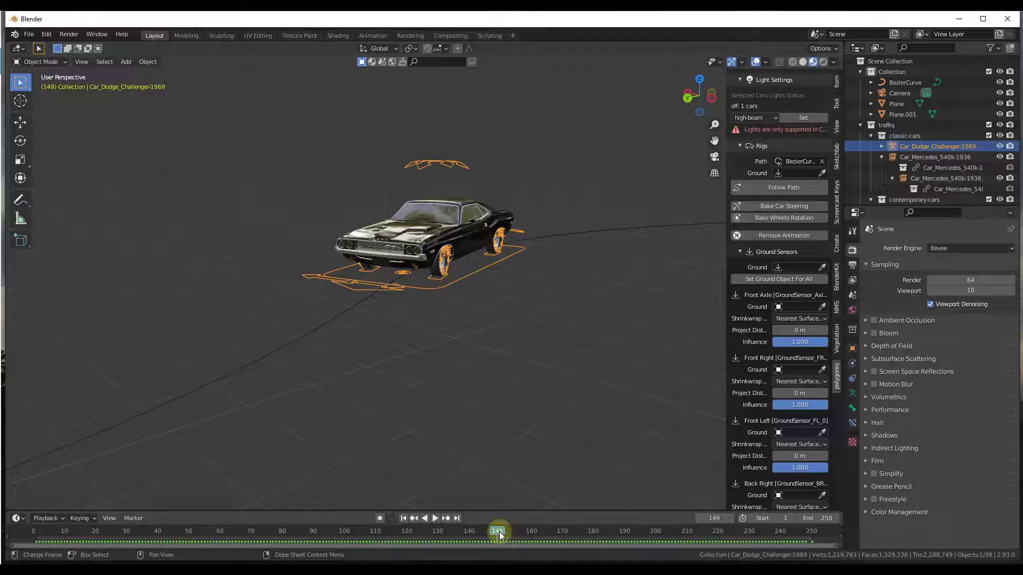
{"action": "left_click_drag", "start_coordinate": [498, 534], "coordinate": [528, 534]}
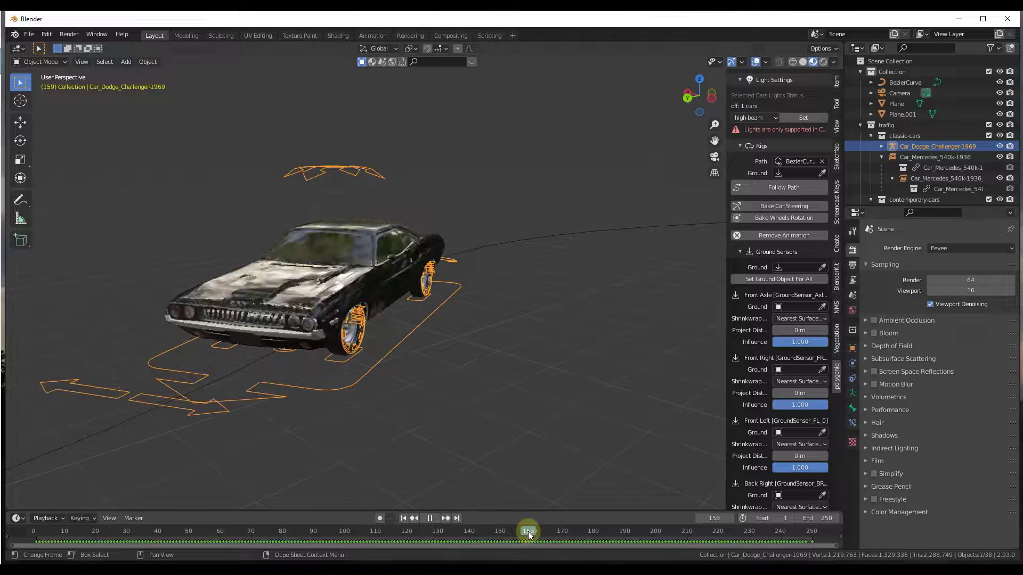
{"action": "left_click_drag", "start_coordinate": [528, 531], "coordinate": [494, 541]}
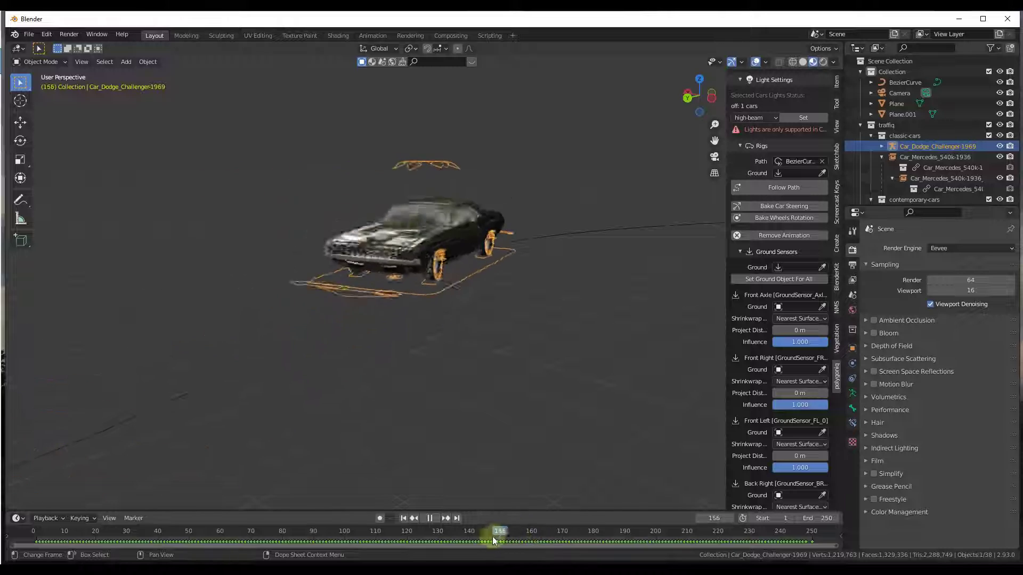